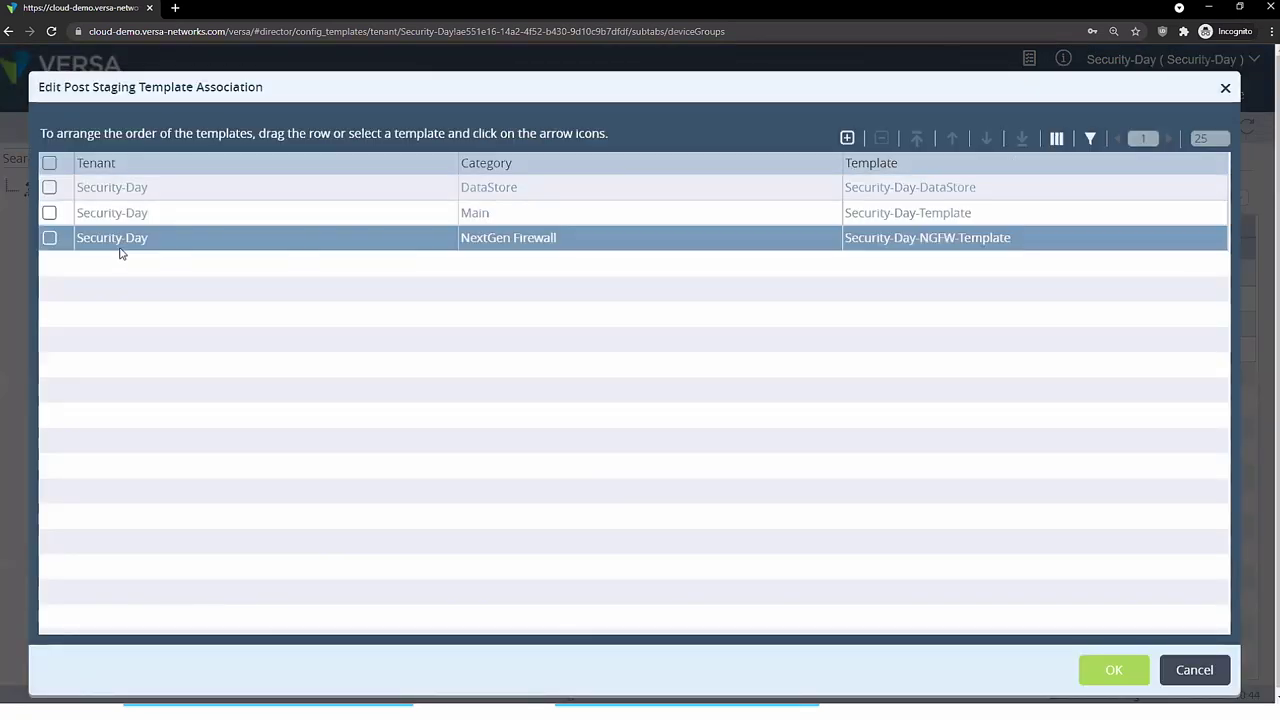
- Leave the NextGen Firewall template unselected and cancel the post-staging template association
left_click(52, 239)
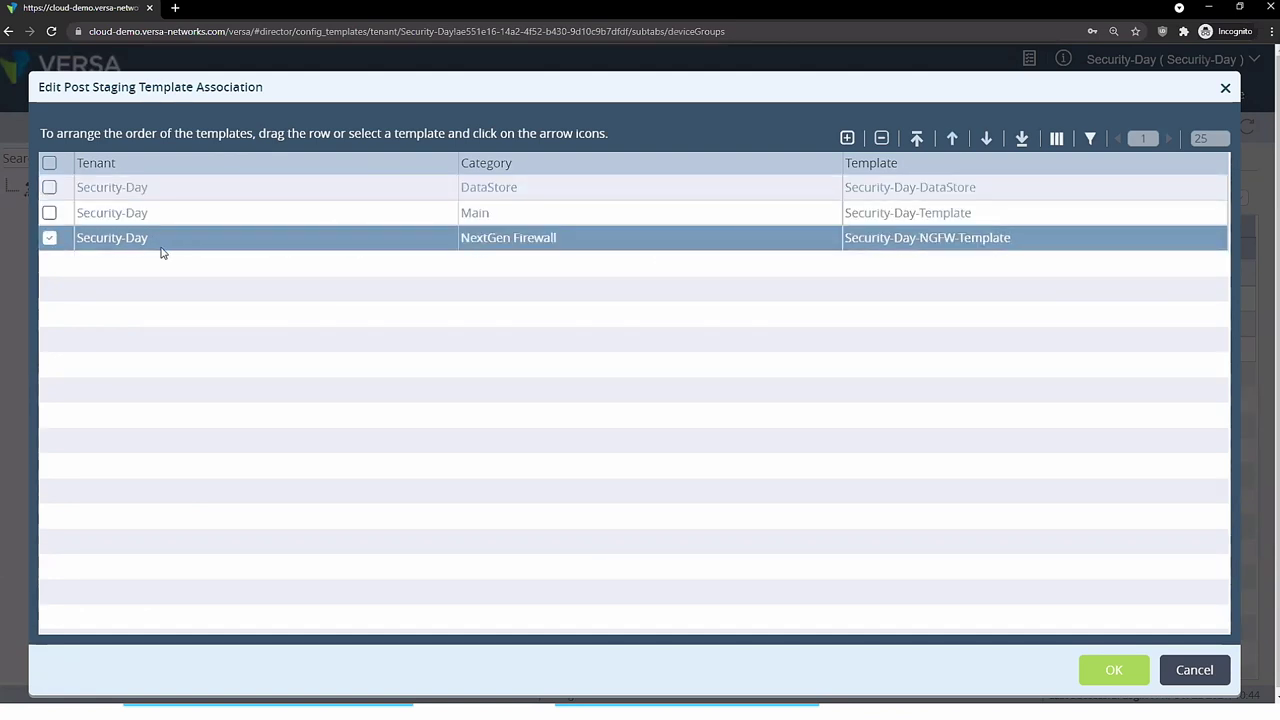
left_click(49, 239)
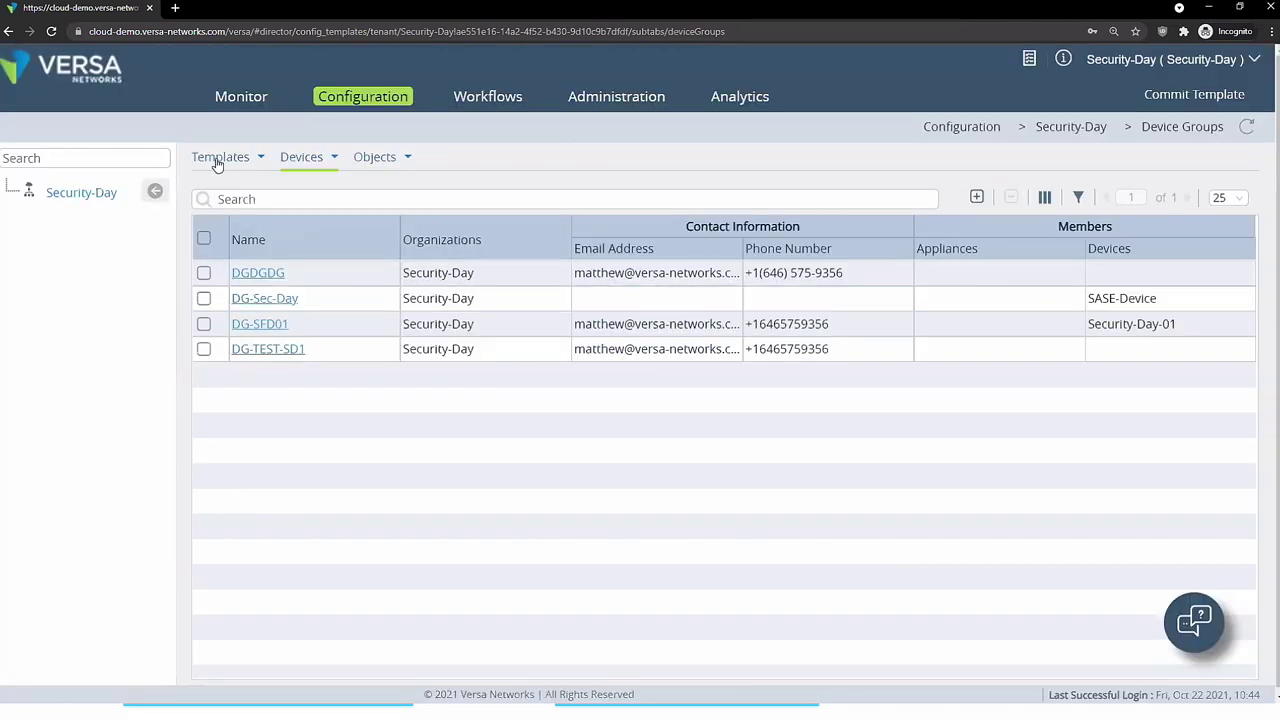
left_click(216, 157)
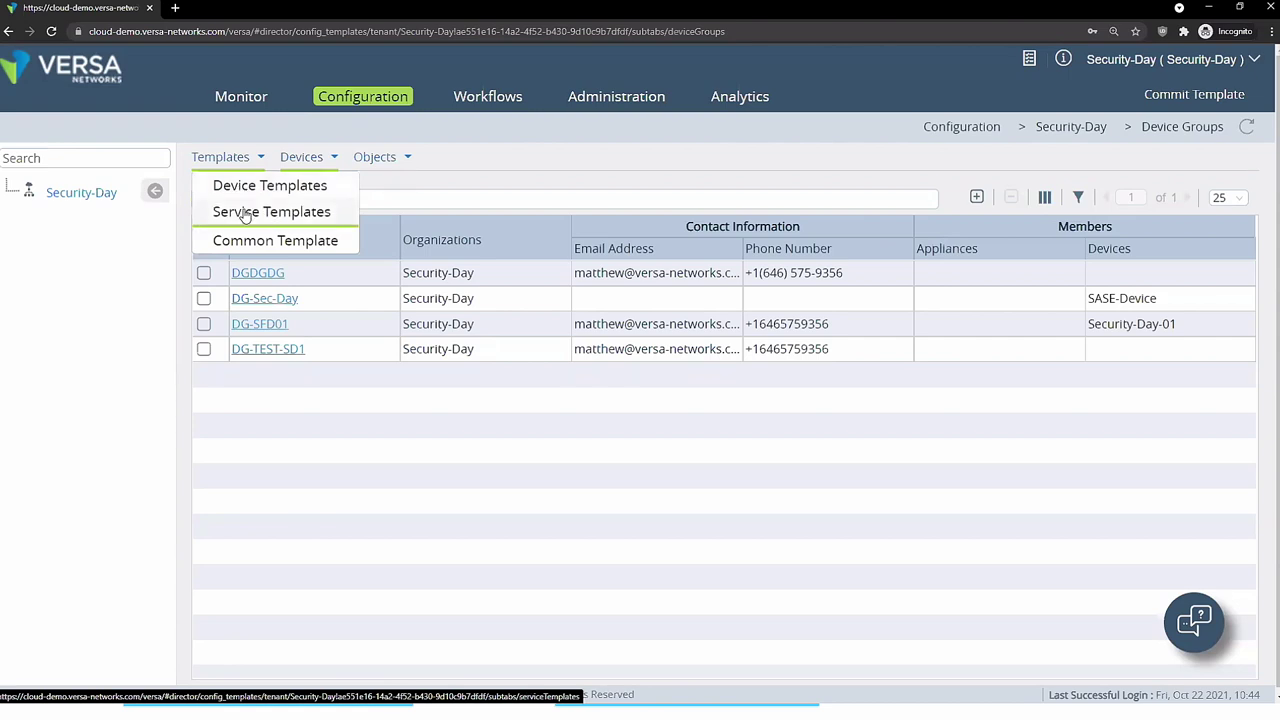
- In Service Templates, preview the available template types for a new template, then cancel
left_click(237, 217)
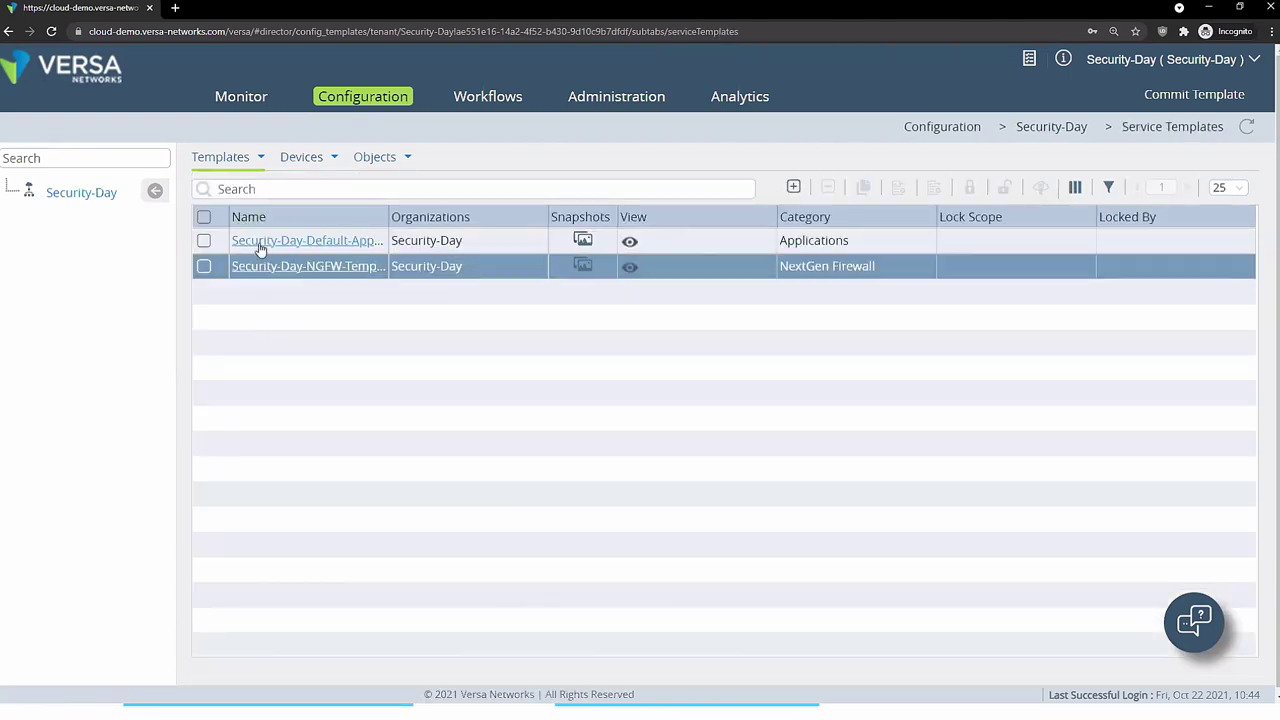
left_click(793, 187)
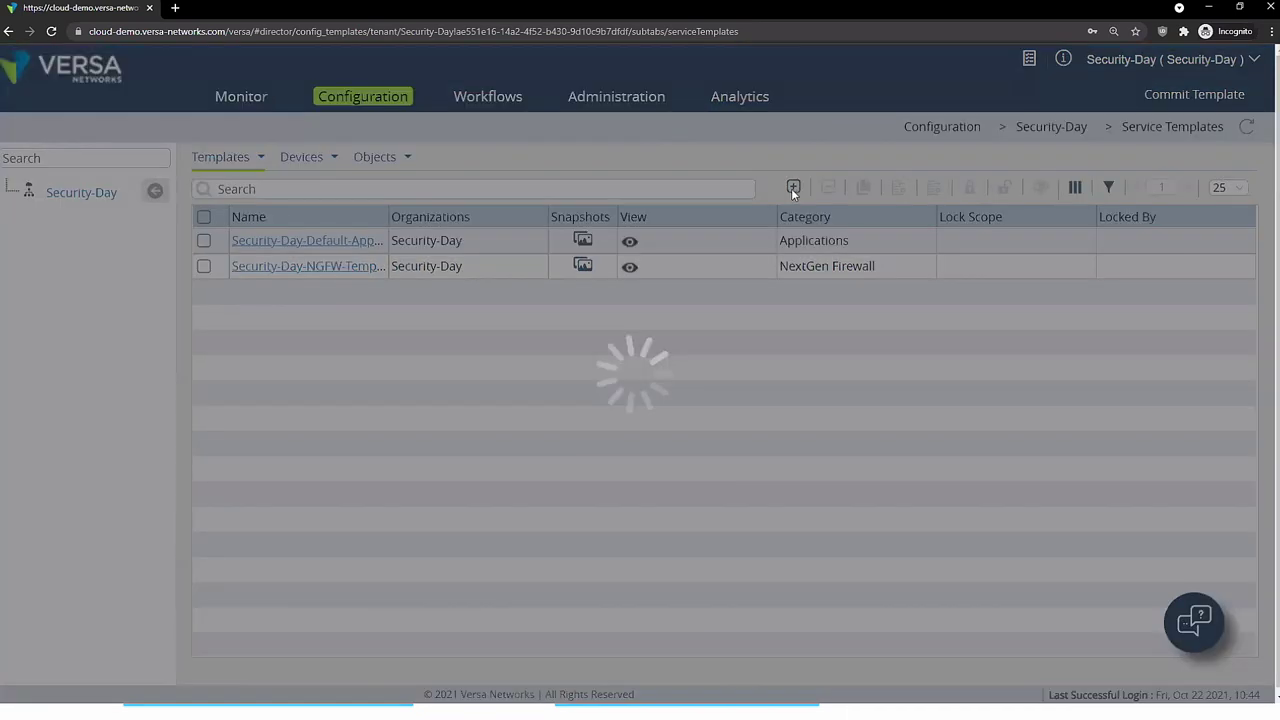
left_click(502, 186)
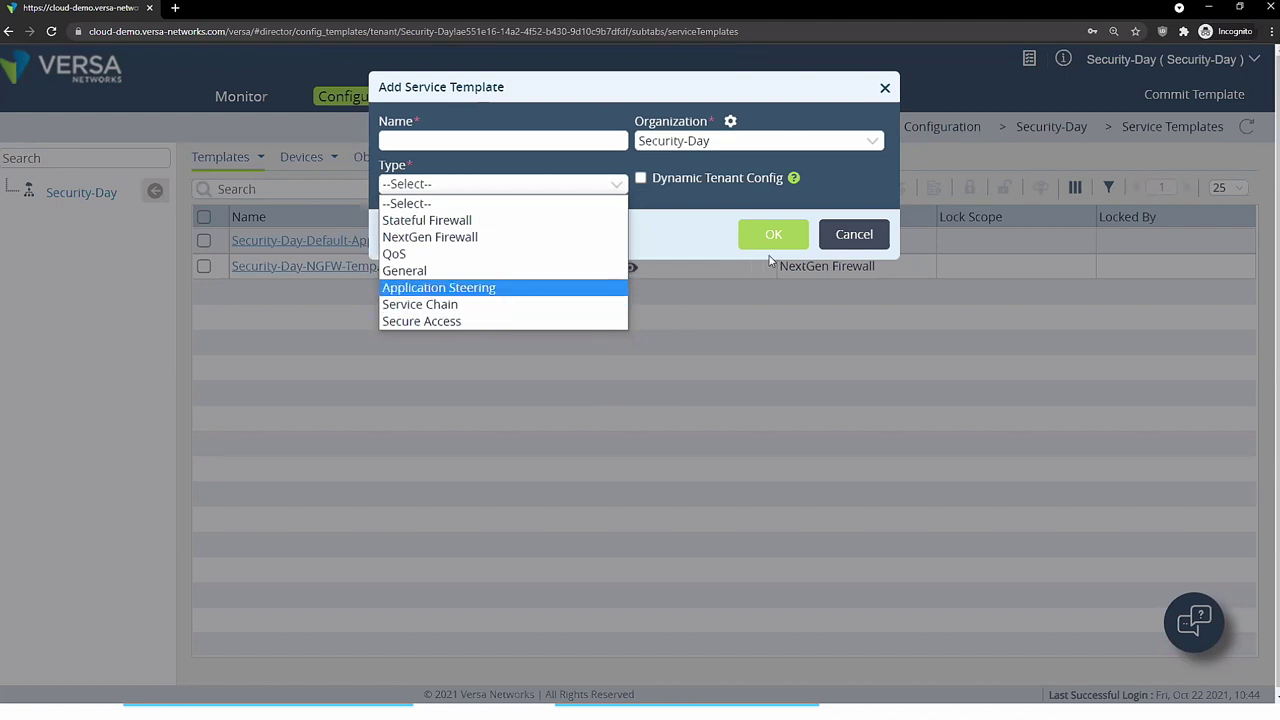
left_click(852, 236)
- Reload the service templates list and open Security-Day-NGFW-Template for editing
left_click(258, 160)
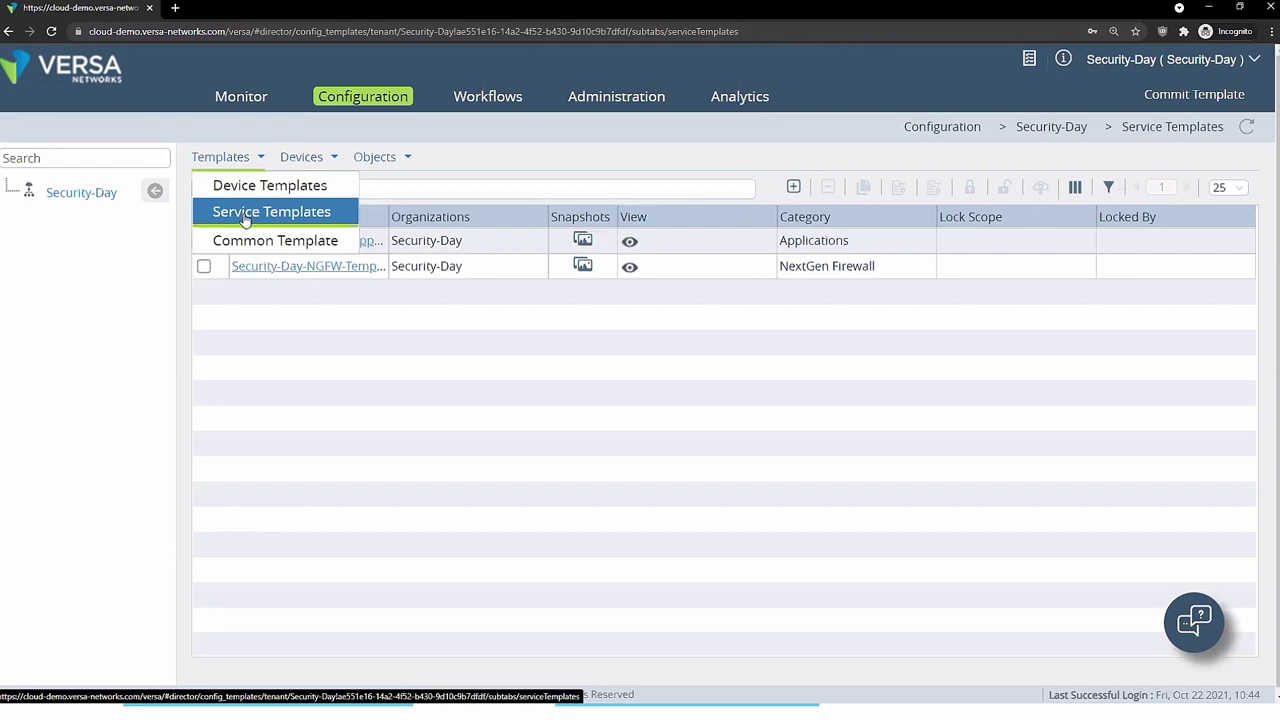
left_click(244, 212)
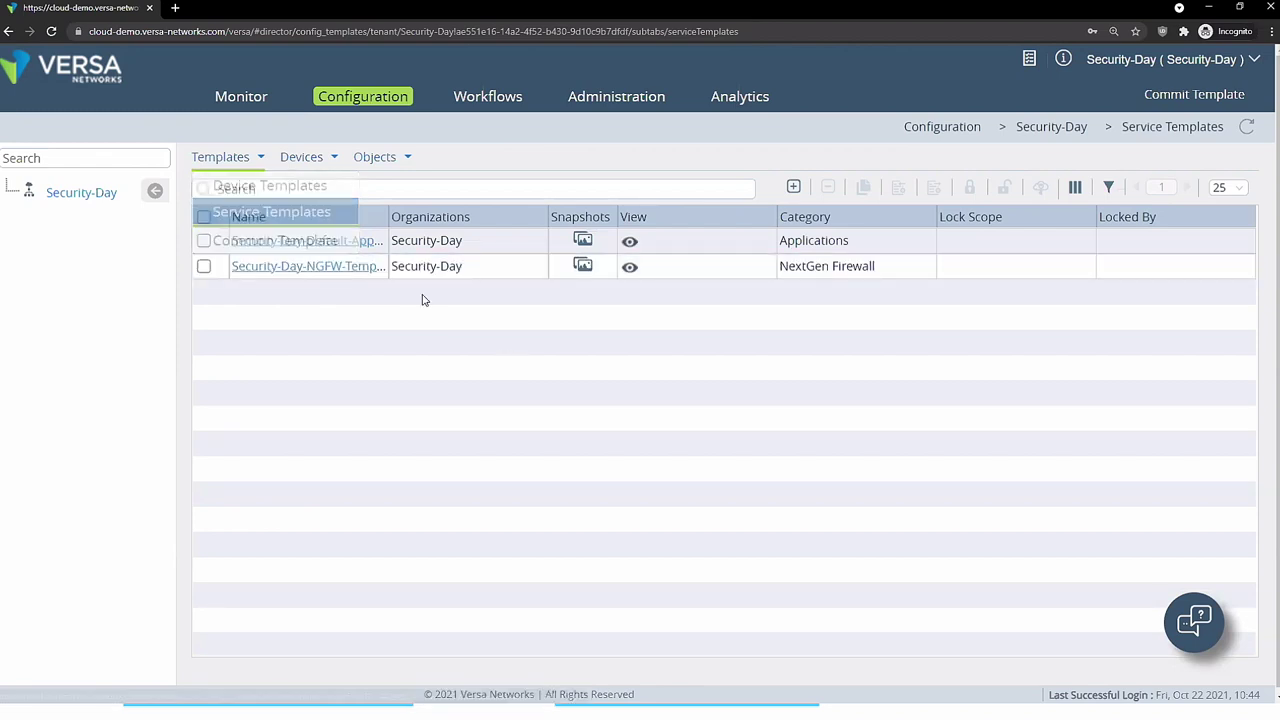
left_click(226, 160)
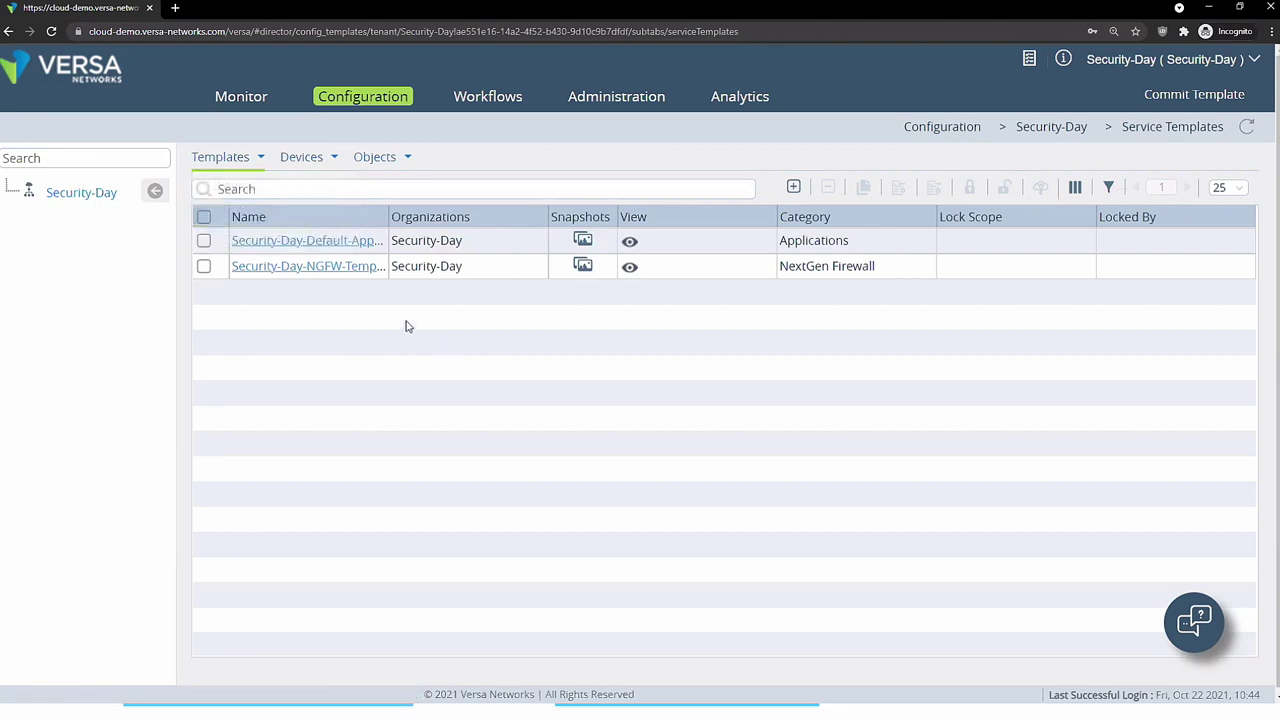
left_click(300, 270)
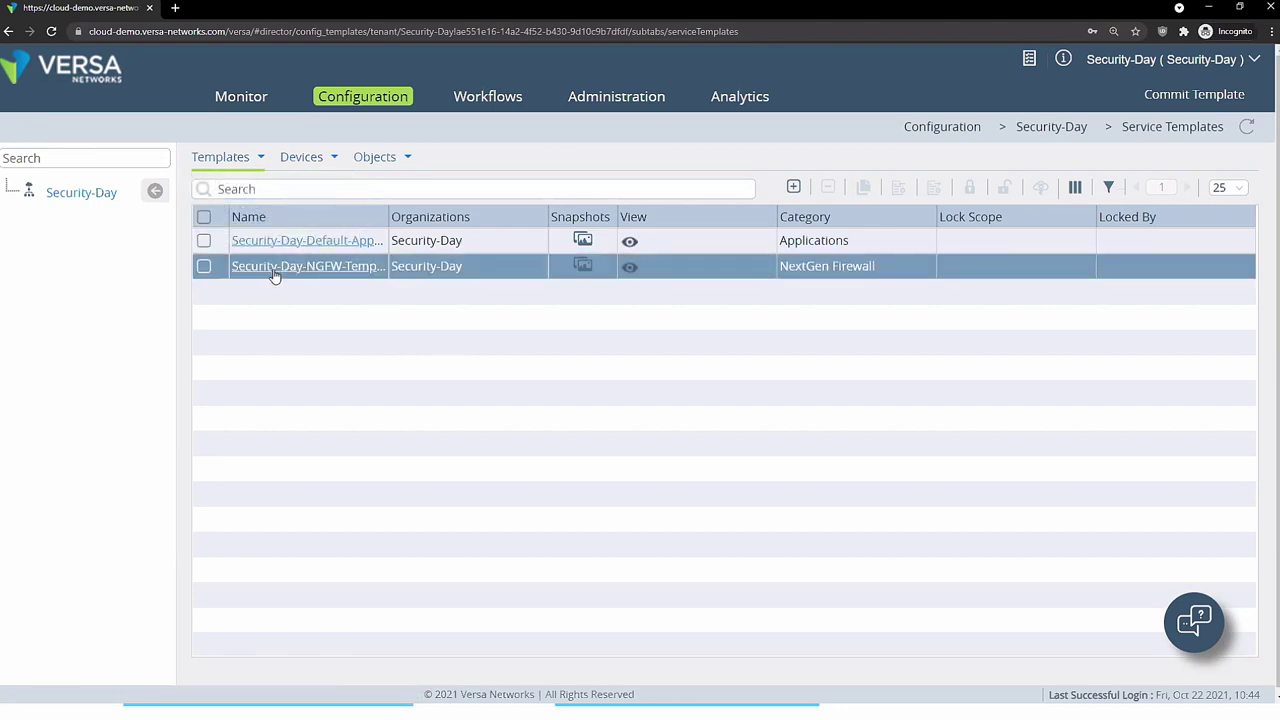
left_click(279, 268)
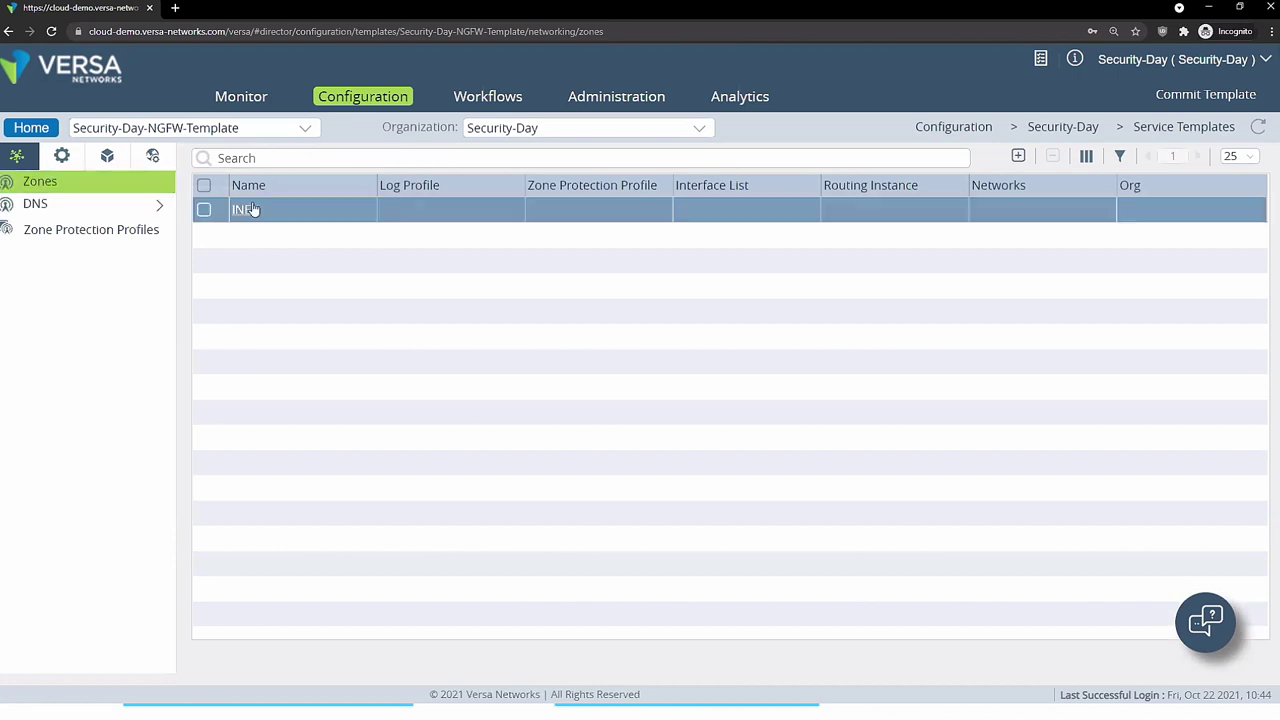
left_click(103, 230)
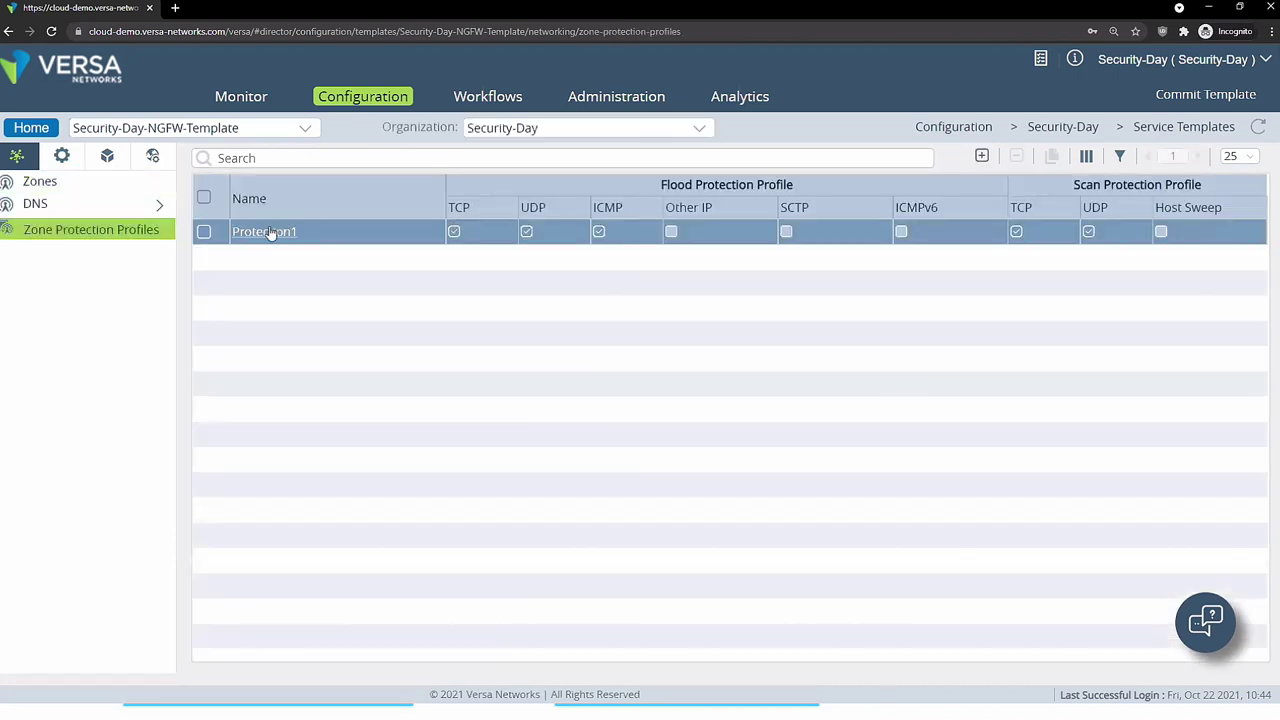
left_click(270, 233)
left_click(586, 127)
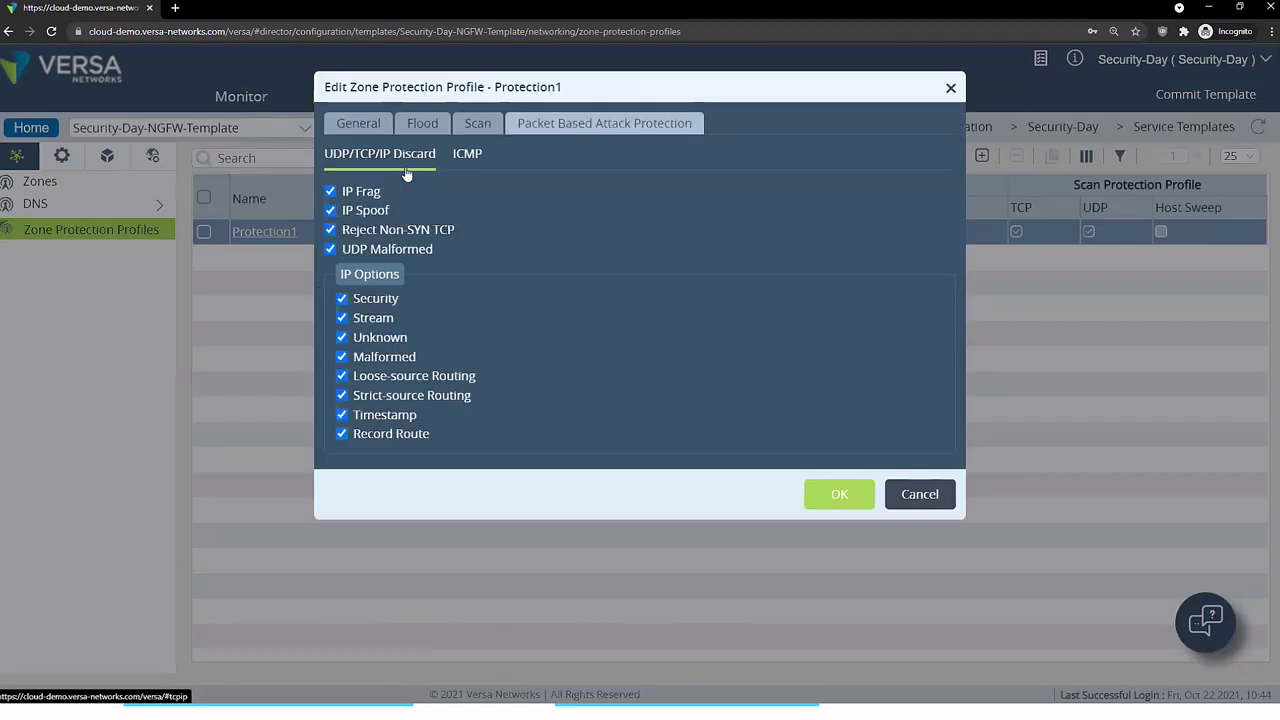
left_click(468, 156)
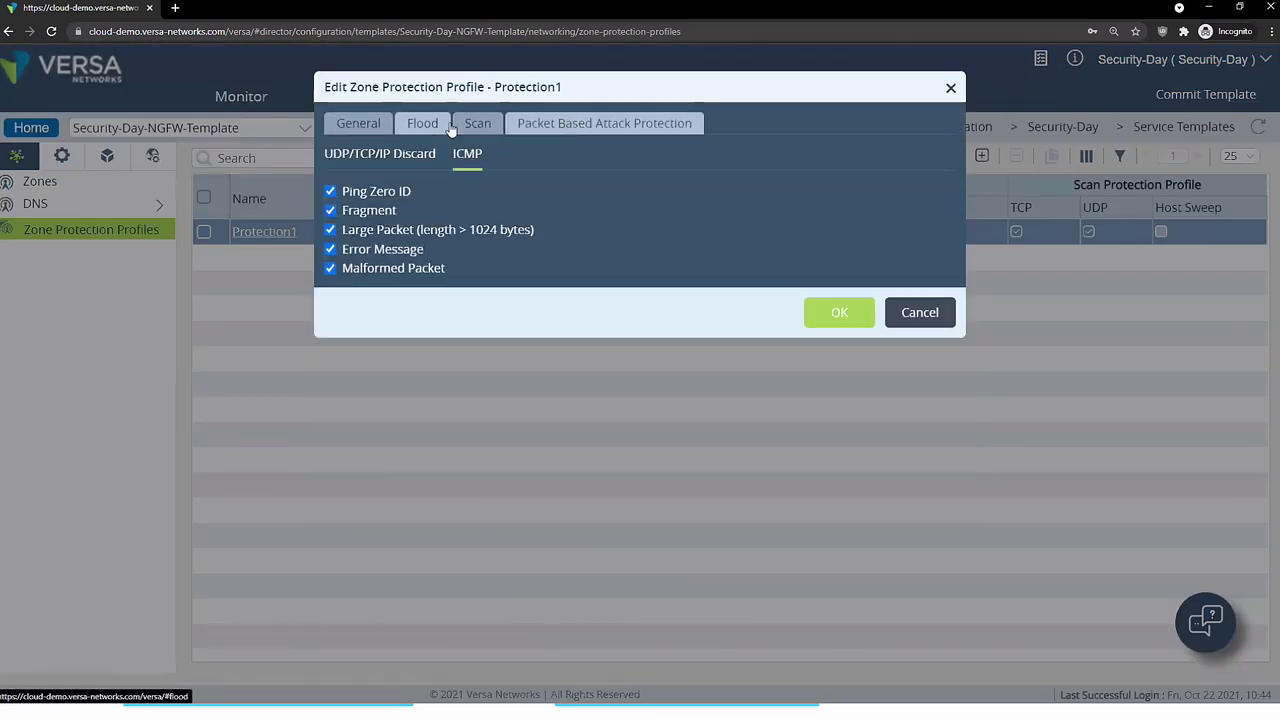
left_click(428, 125)
left_click(480, 123)
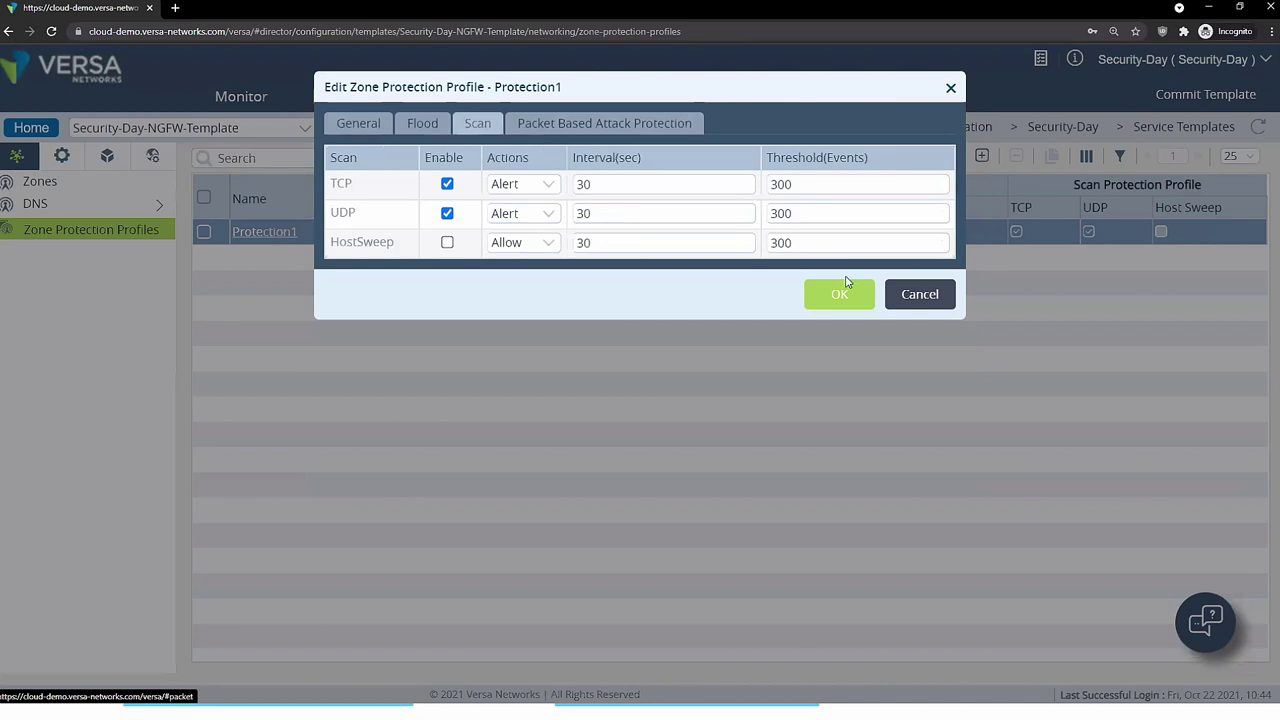
key("Escape")
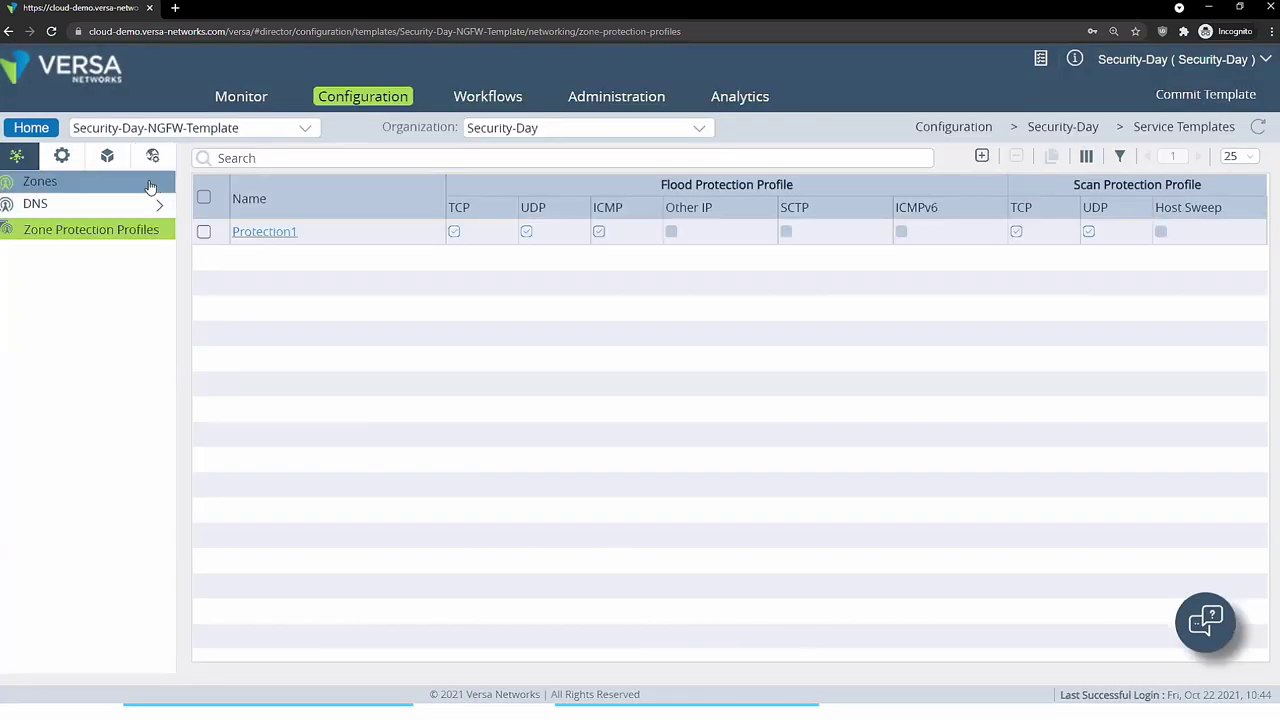
left_click(155, 182)
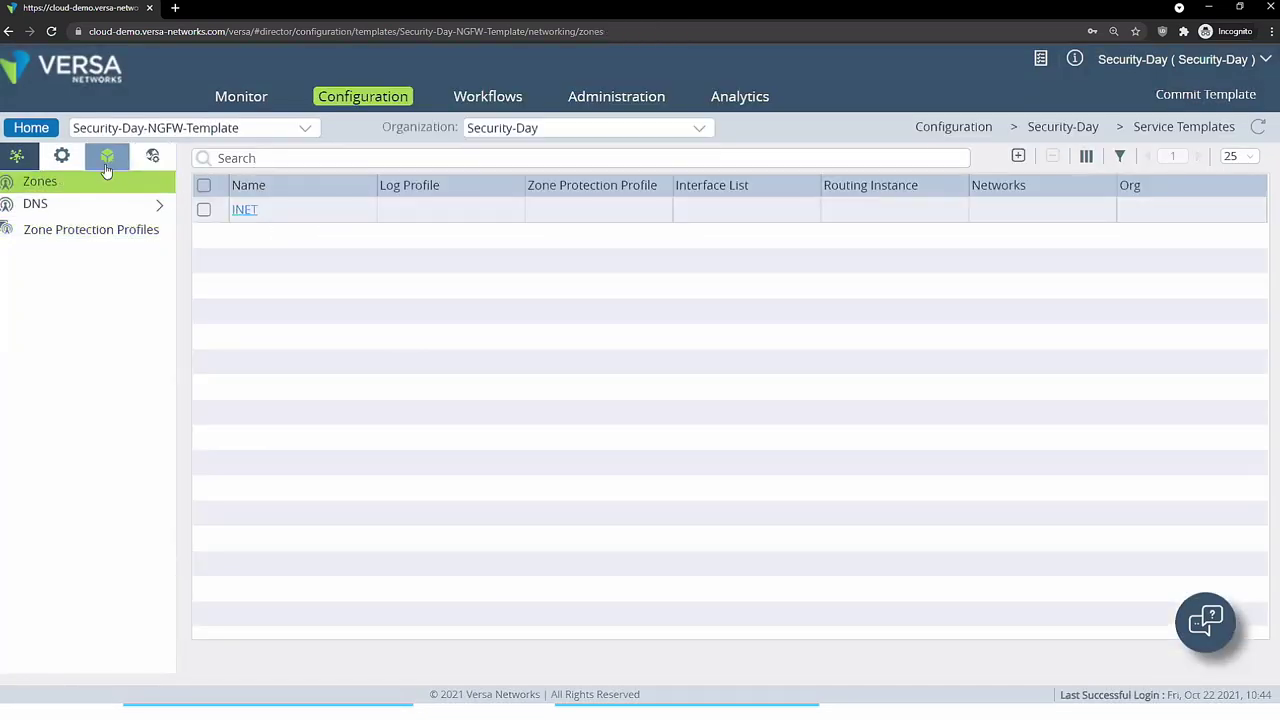
left_click(63, 157)
- Expand Next Gen Firewall > Security in the services tree and open its Policies
left_click(125, 182)
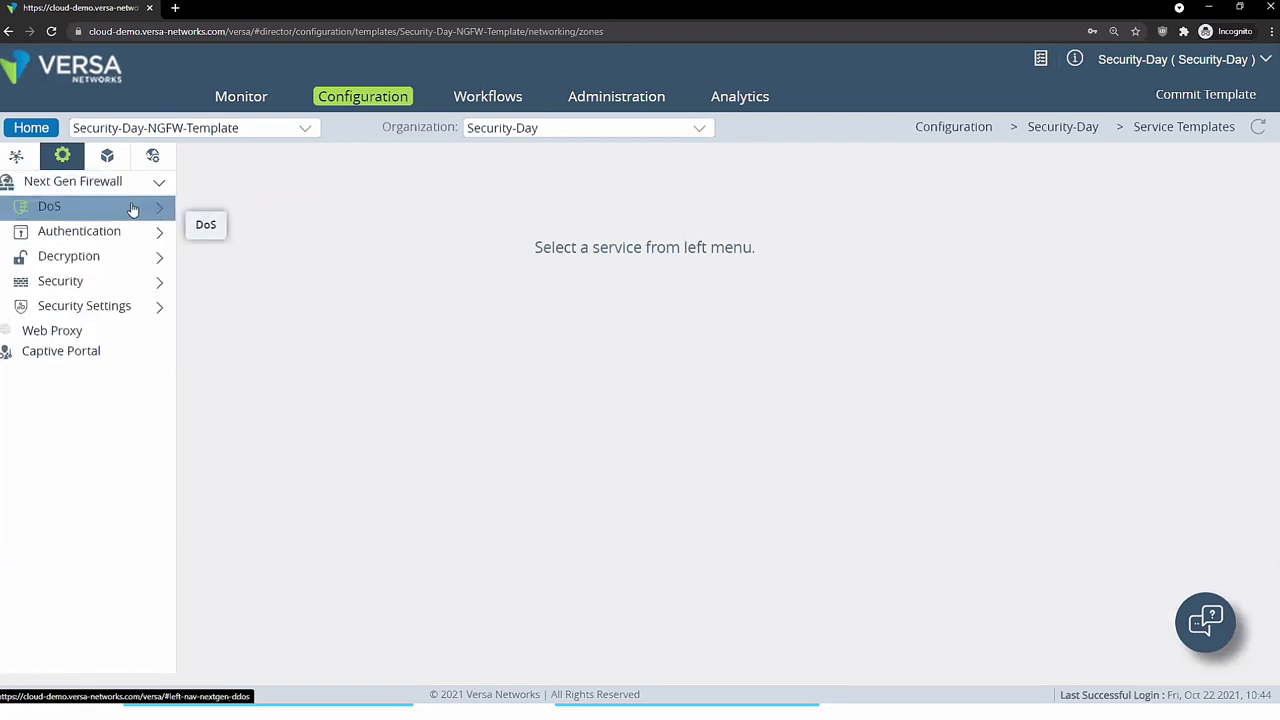
left_click(133, 209)
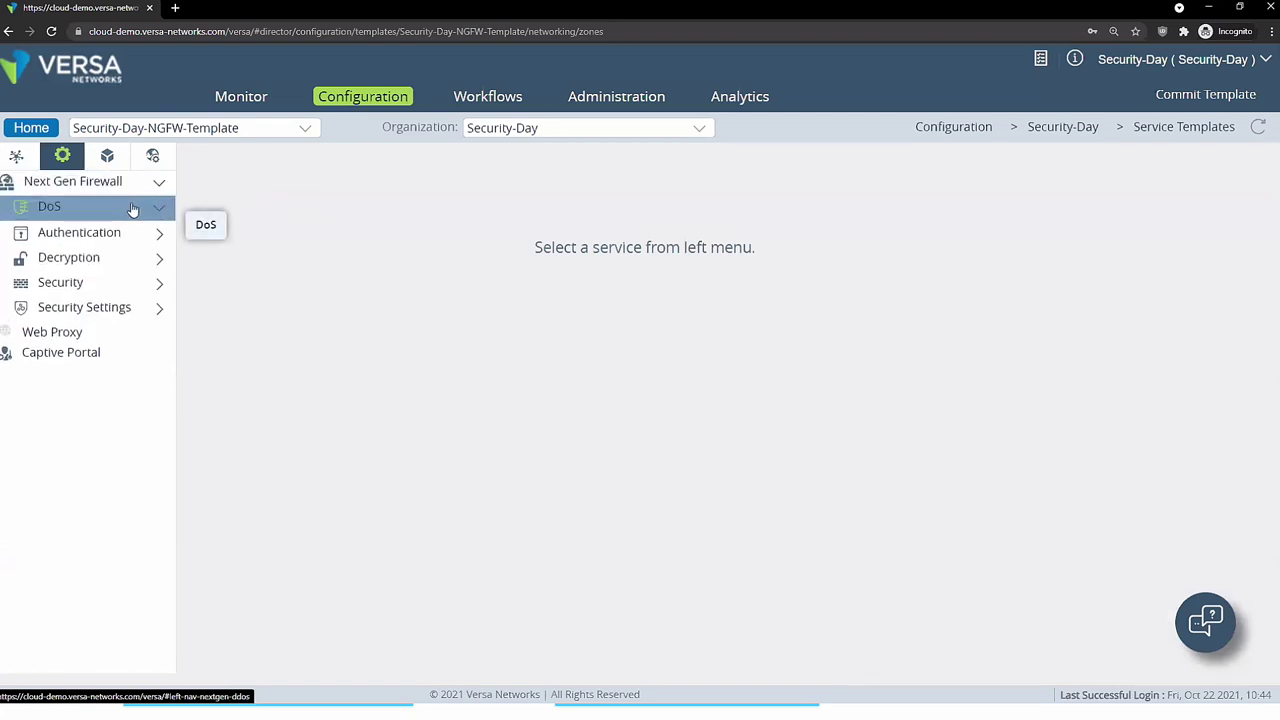
left_click(133, 209)
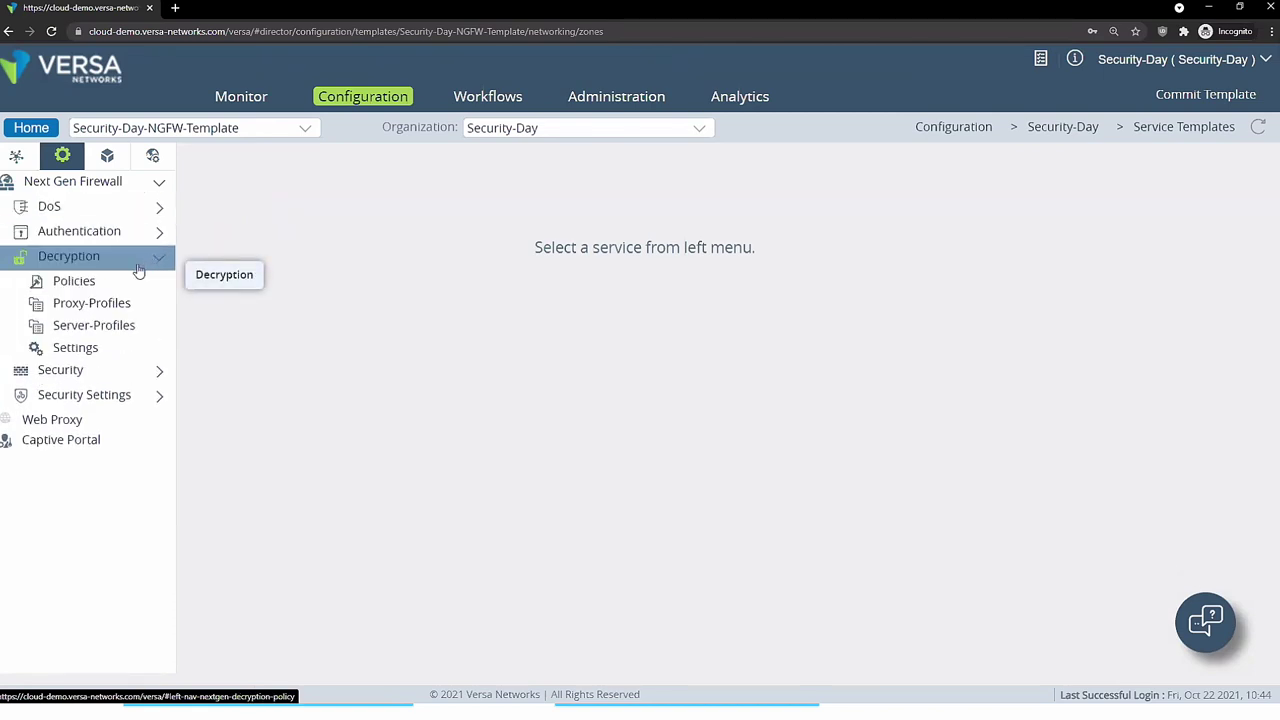
left_click(140, 258)
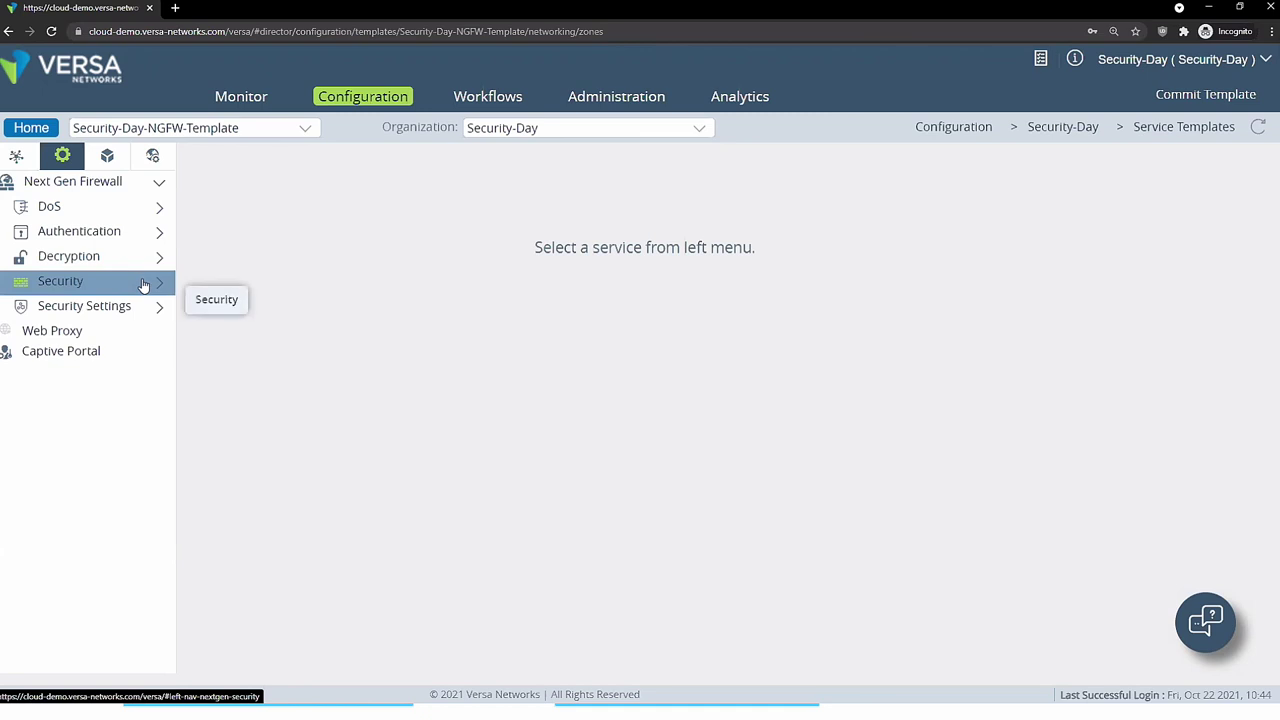
left_click(144, 283)
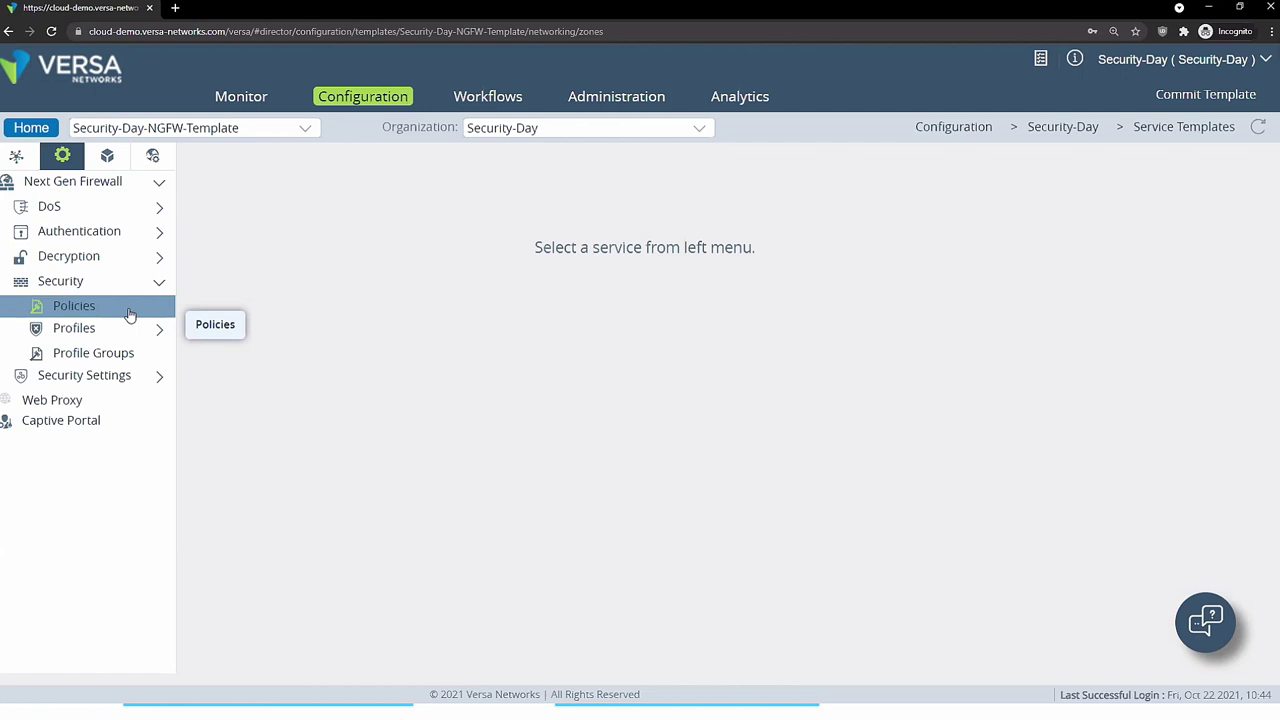
left_click(129, 315)
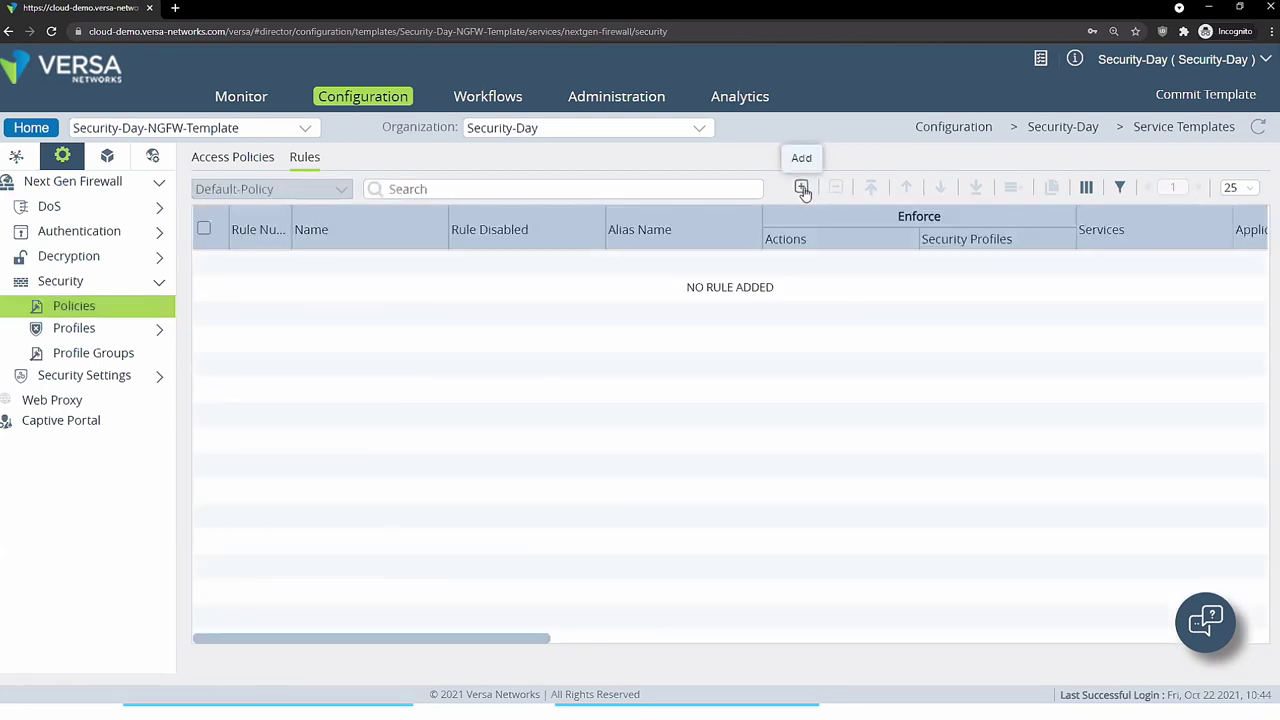
left_click(802, 188)
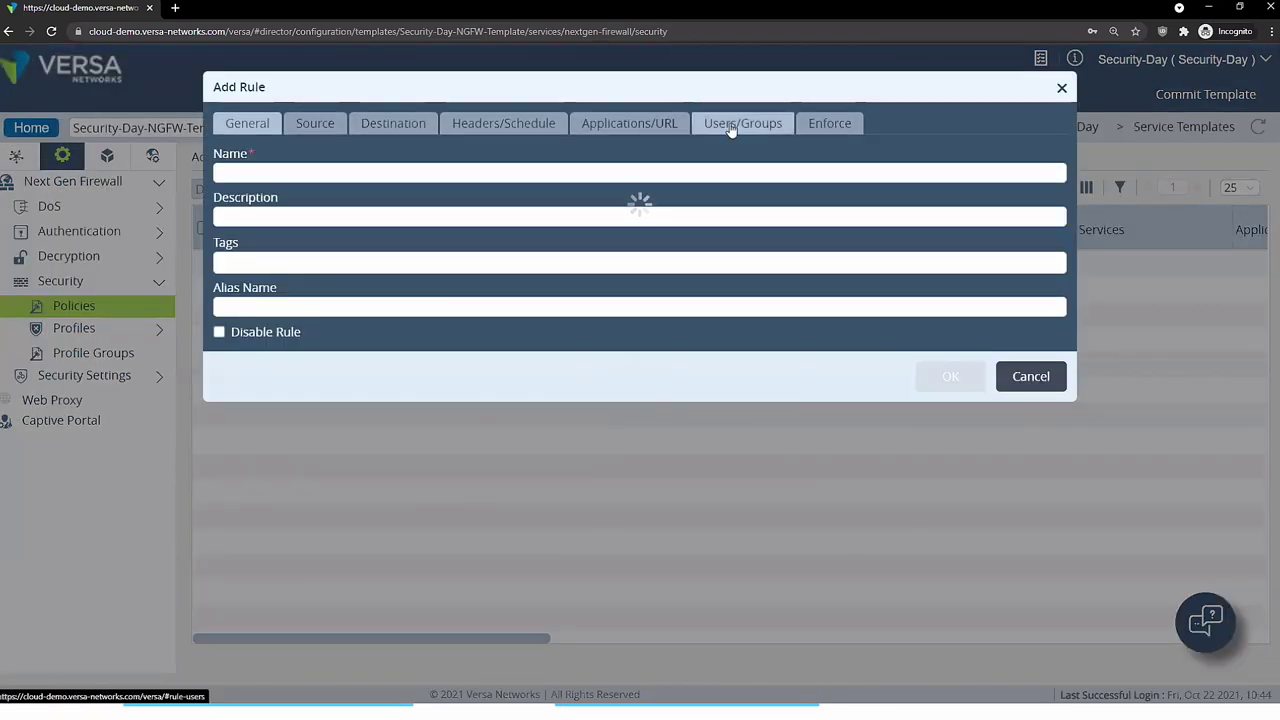
type("dsfg")
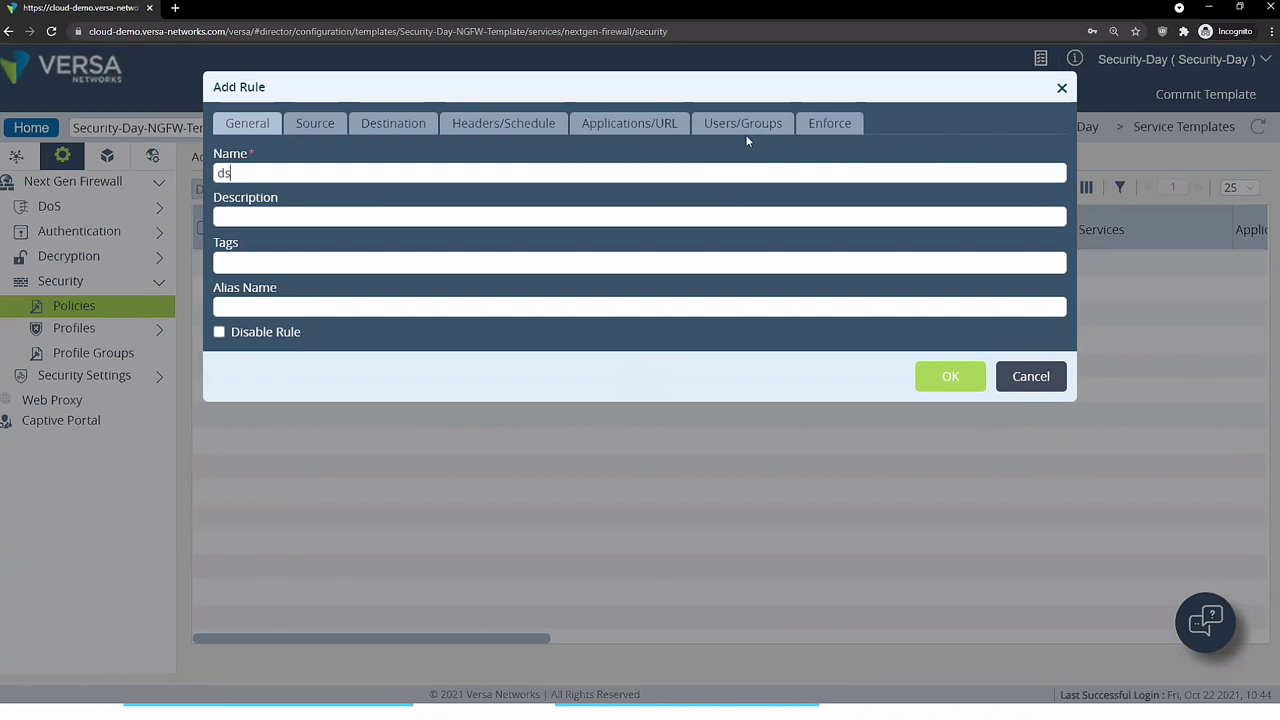
left_click(745, 130)
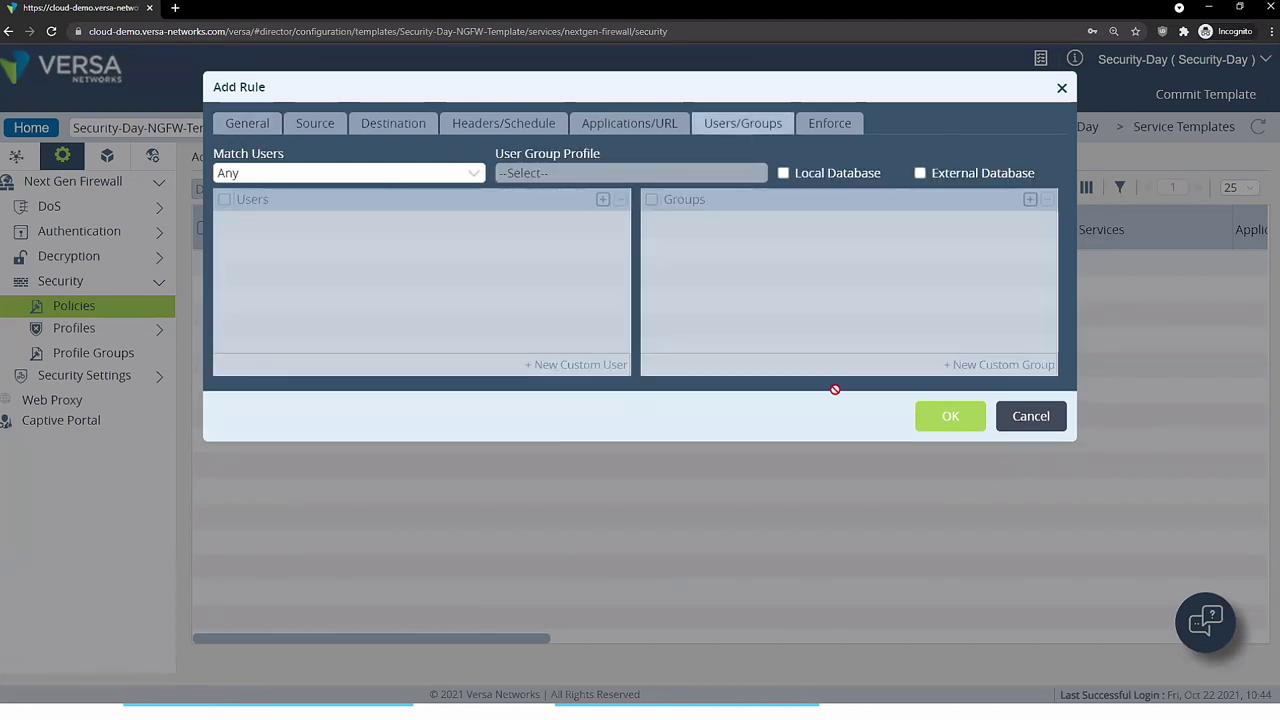
left_click(1044, 416)
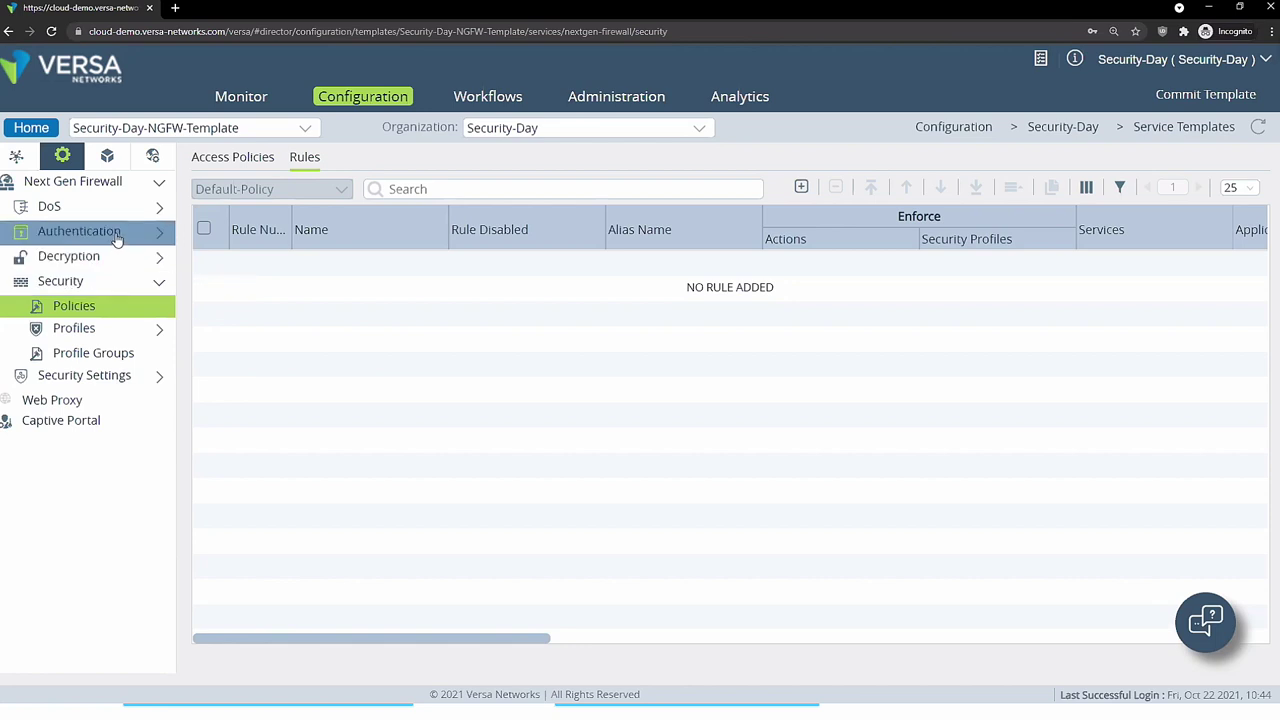
left_click(105, 231)
- Add a new authentication rule at the bottom of the list and name it 'rule1'
left_click(117, 259)
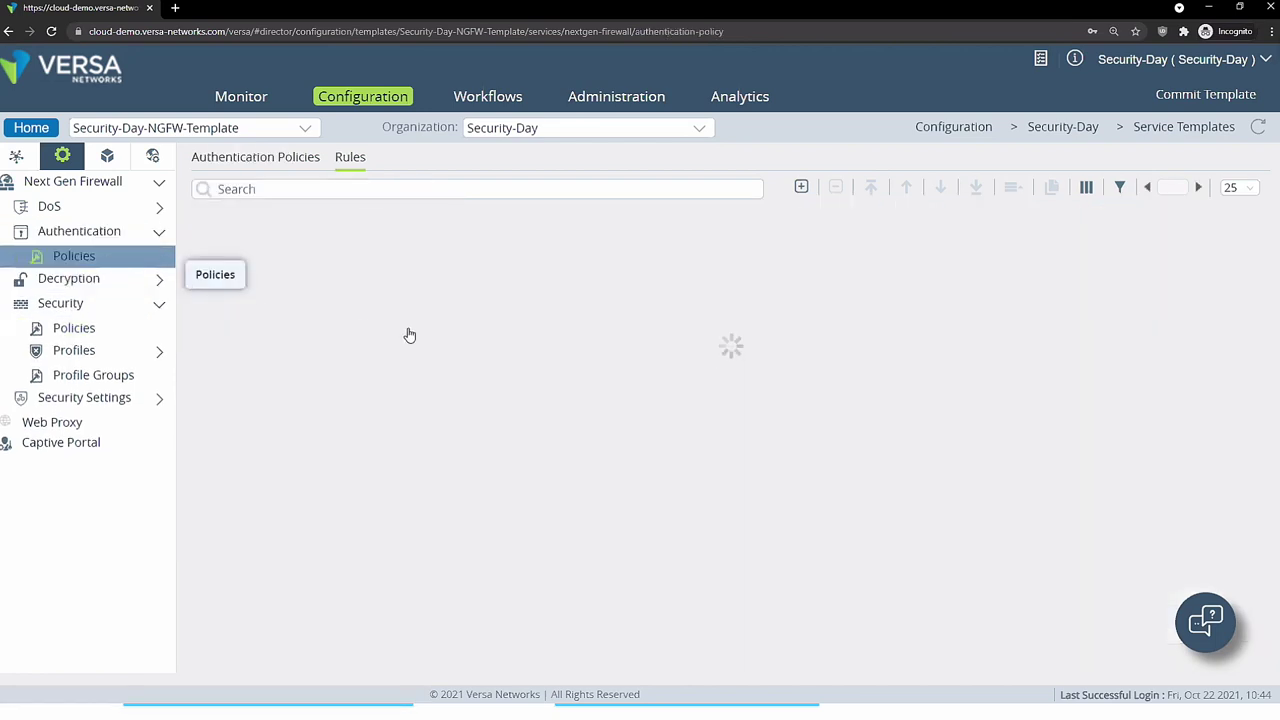
left_click(801, 188)
left_click(808, 272)
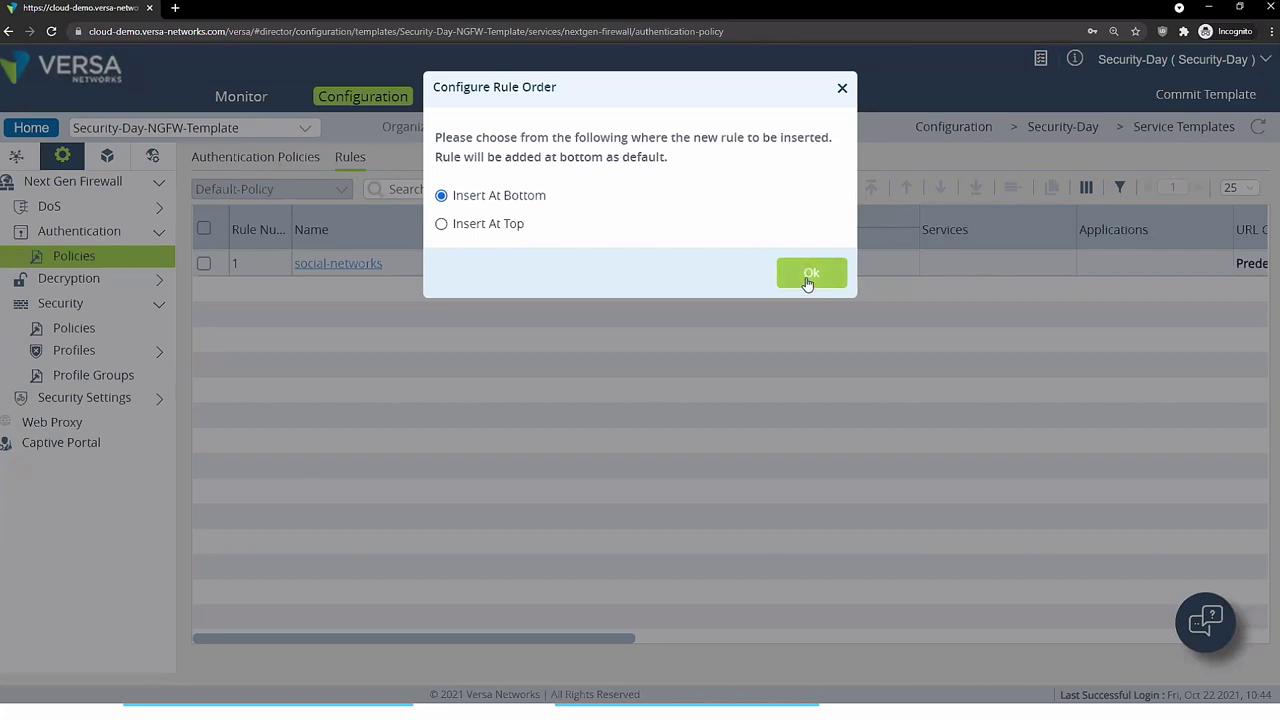
left_click(309, 171)
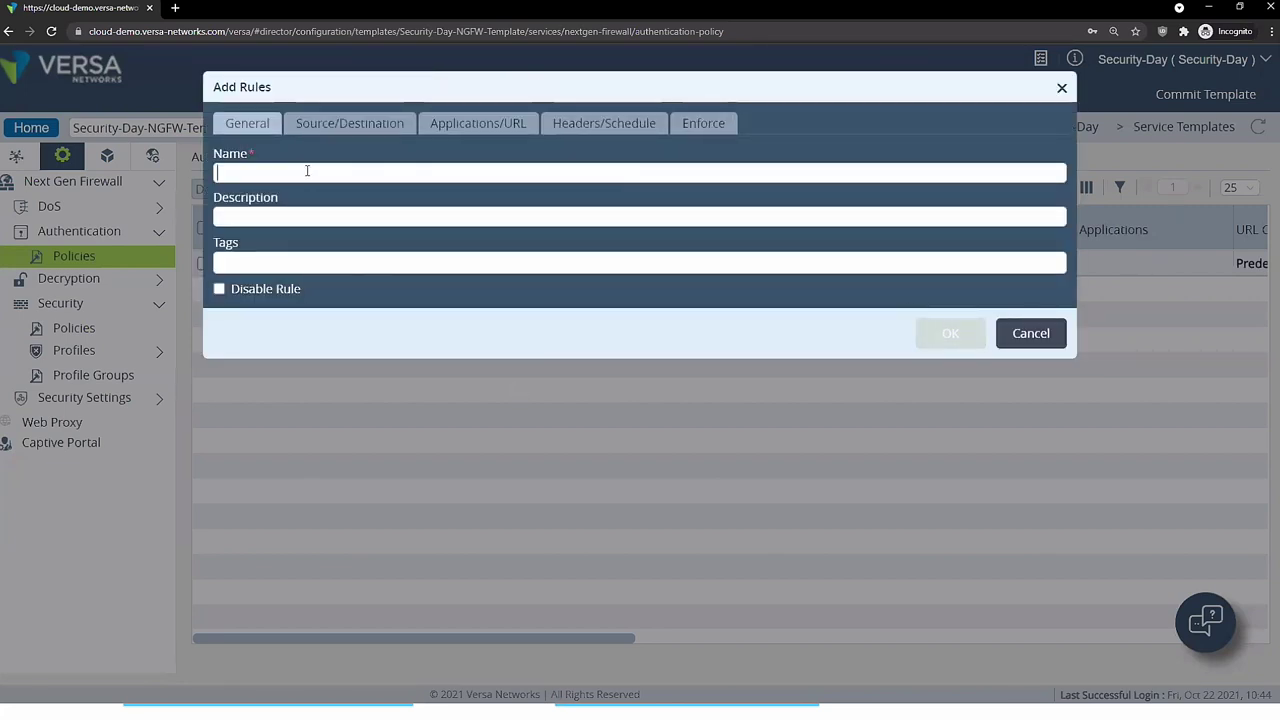
type("rule")
type("1")
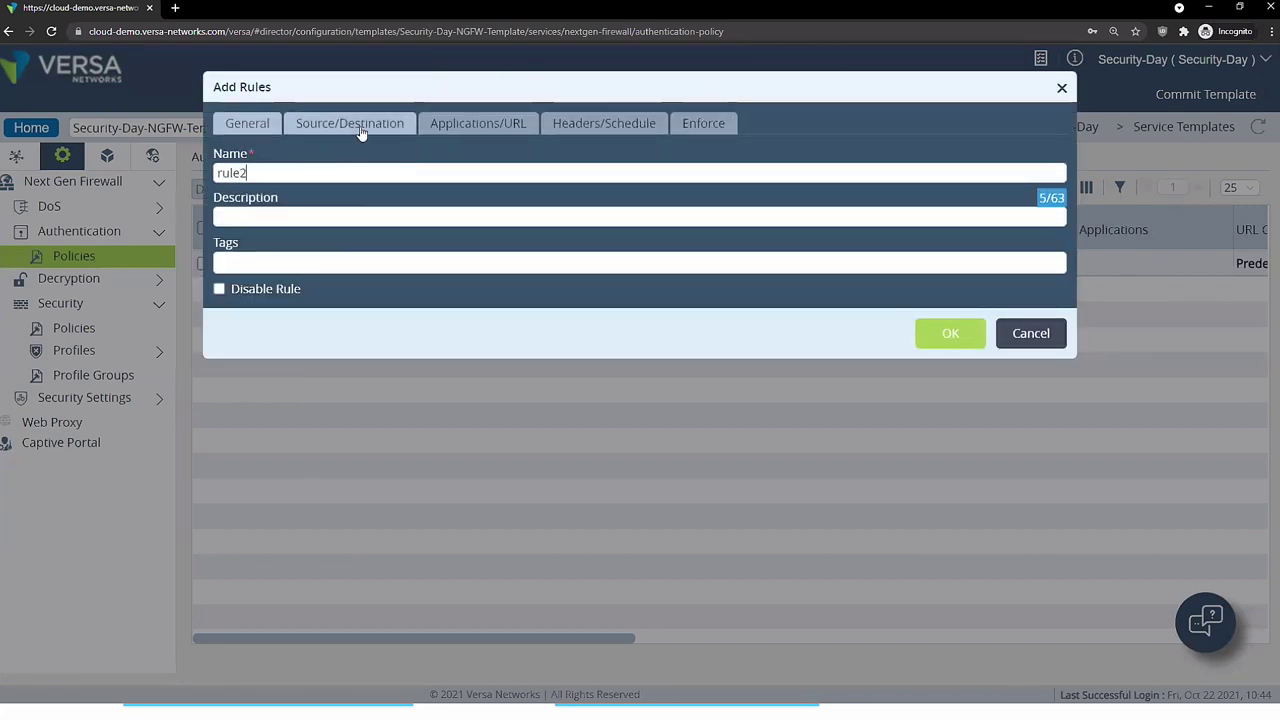
- Review the rule's Source/Destination, URL category and Headers/Schedule tabs without choosing anything
left_click(365, 128)
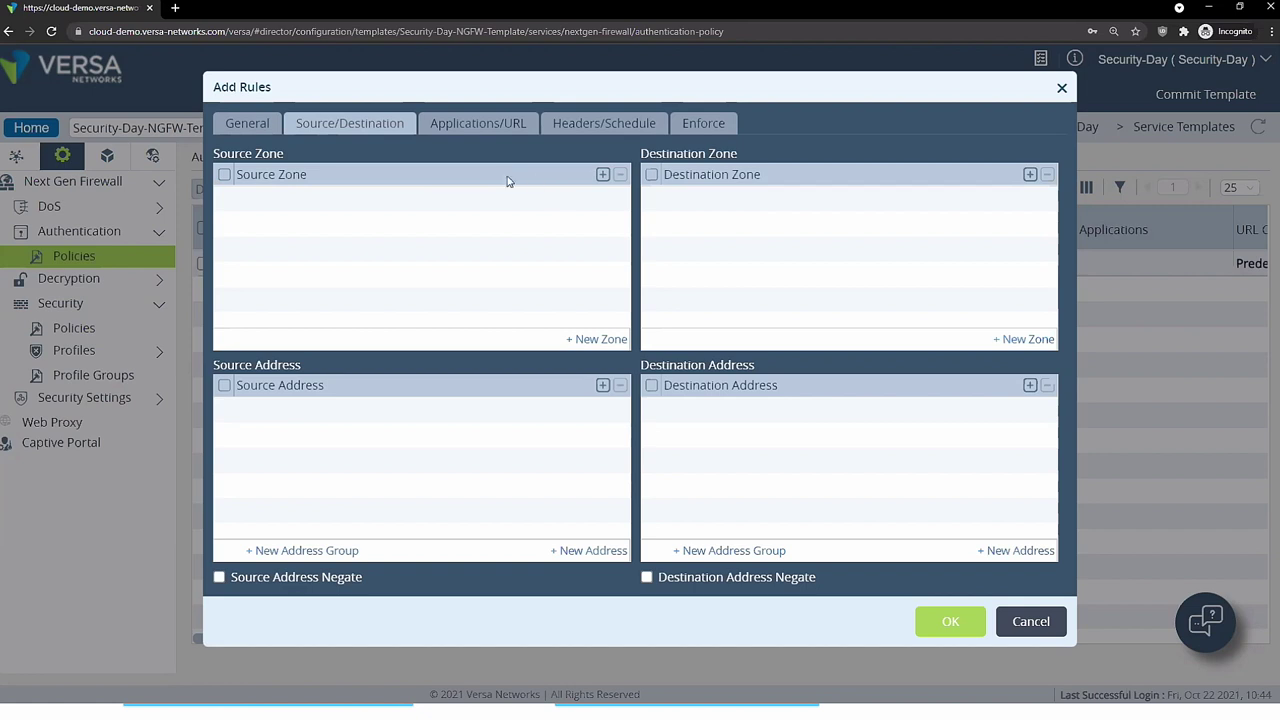
left_click(477, 126)
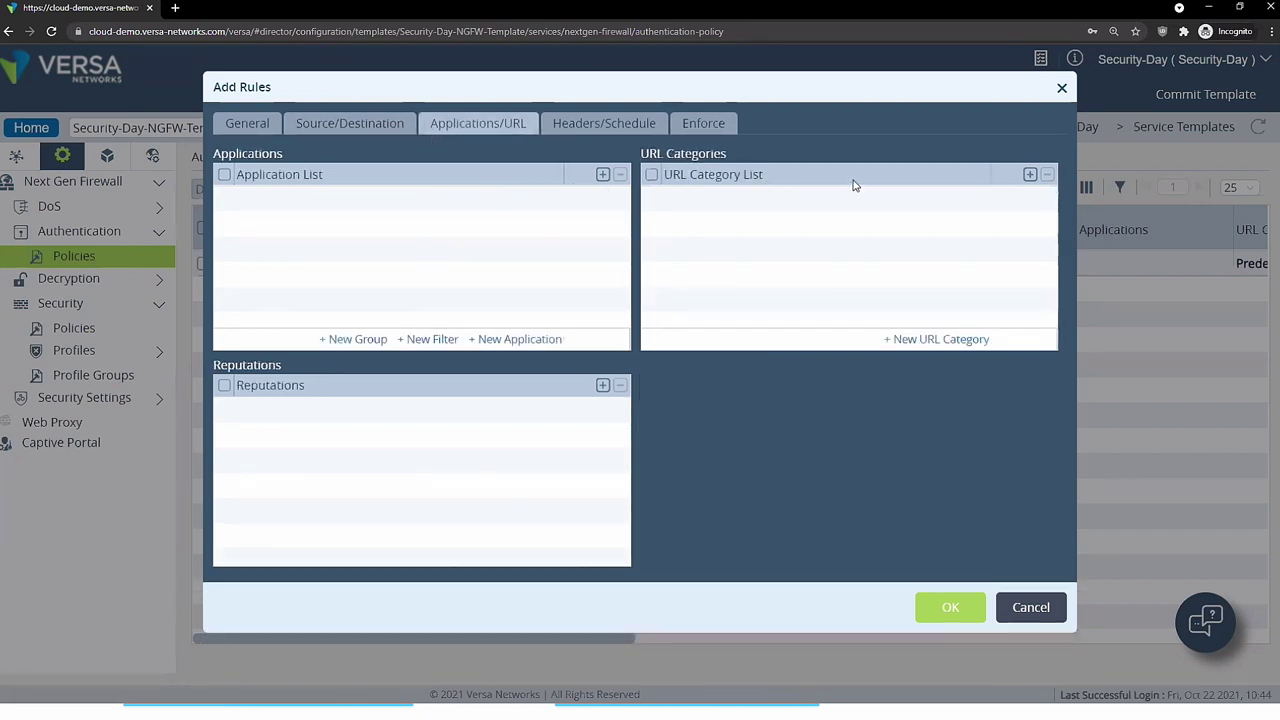
left_click(1030, 174)
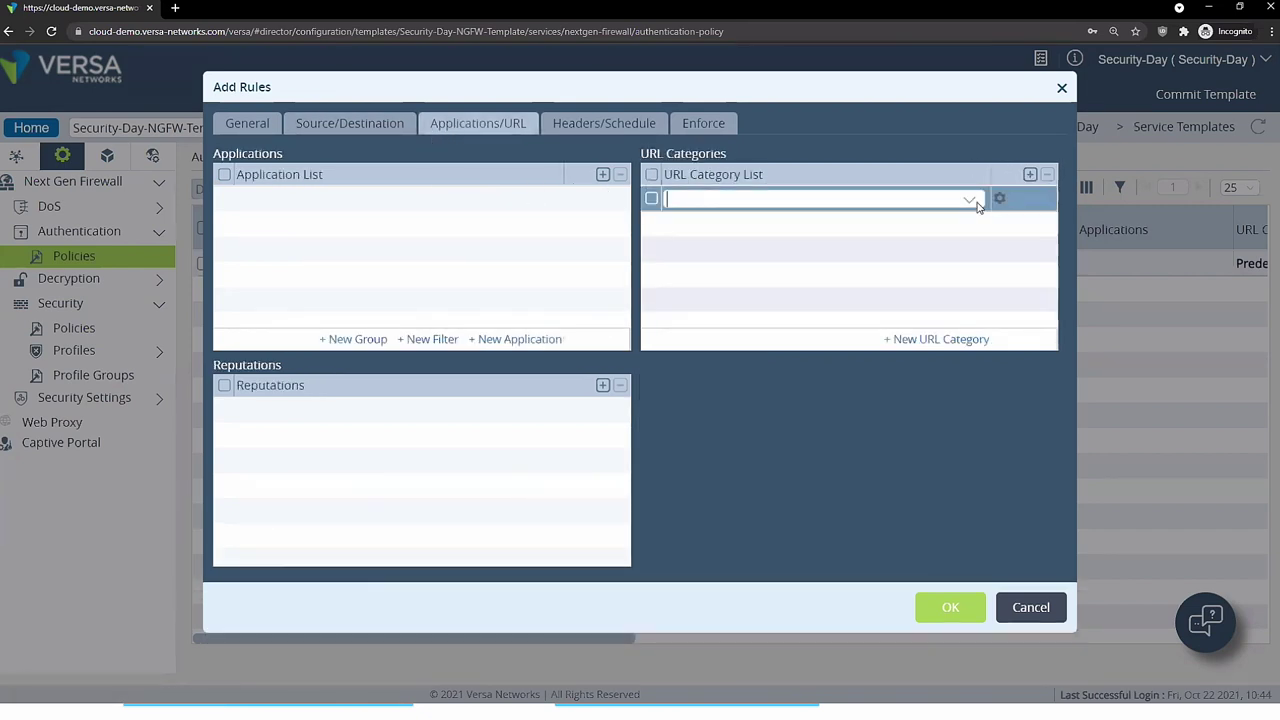
left_click(914, 200)
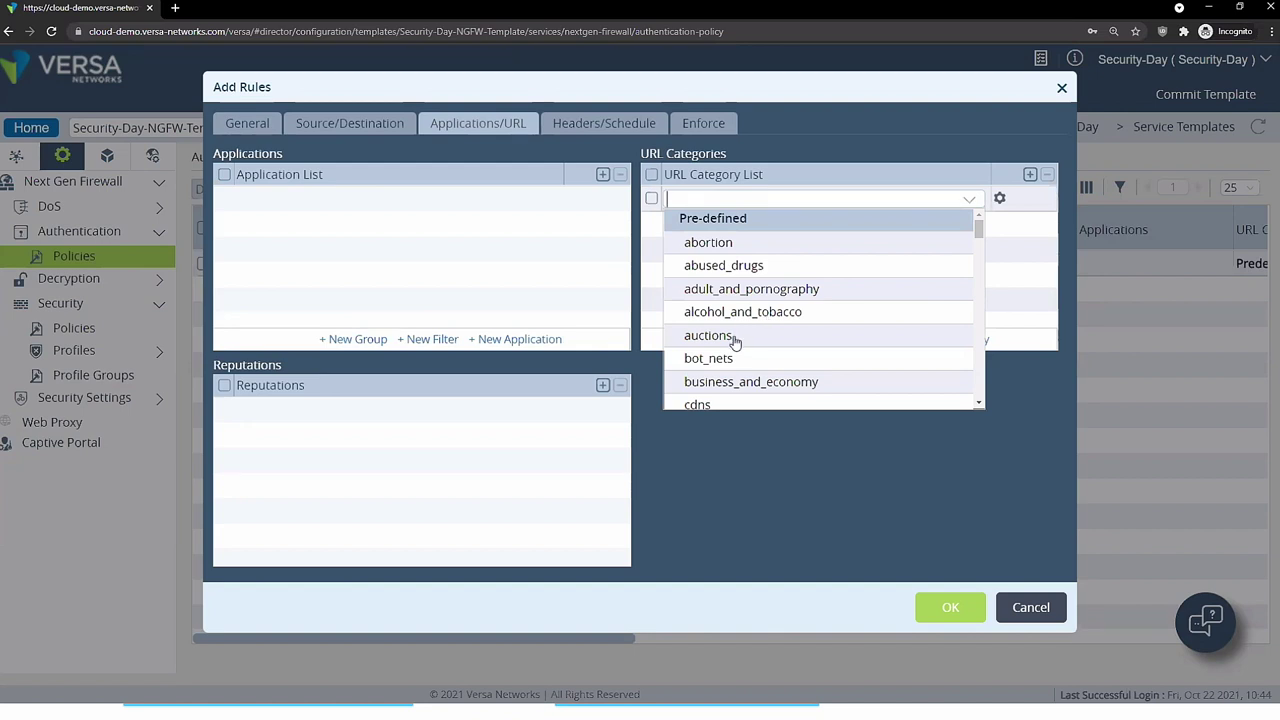
scroll(738, 355, "down", 3)
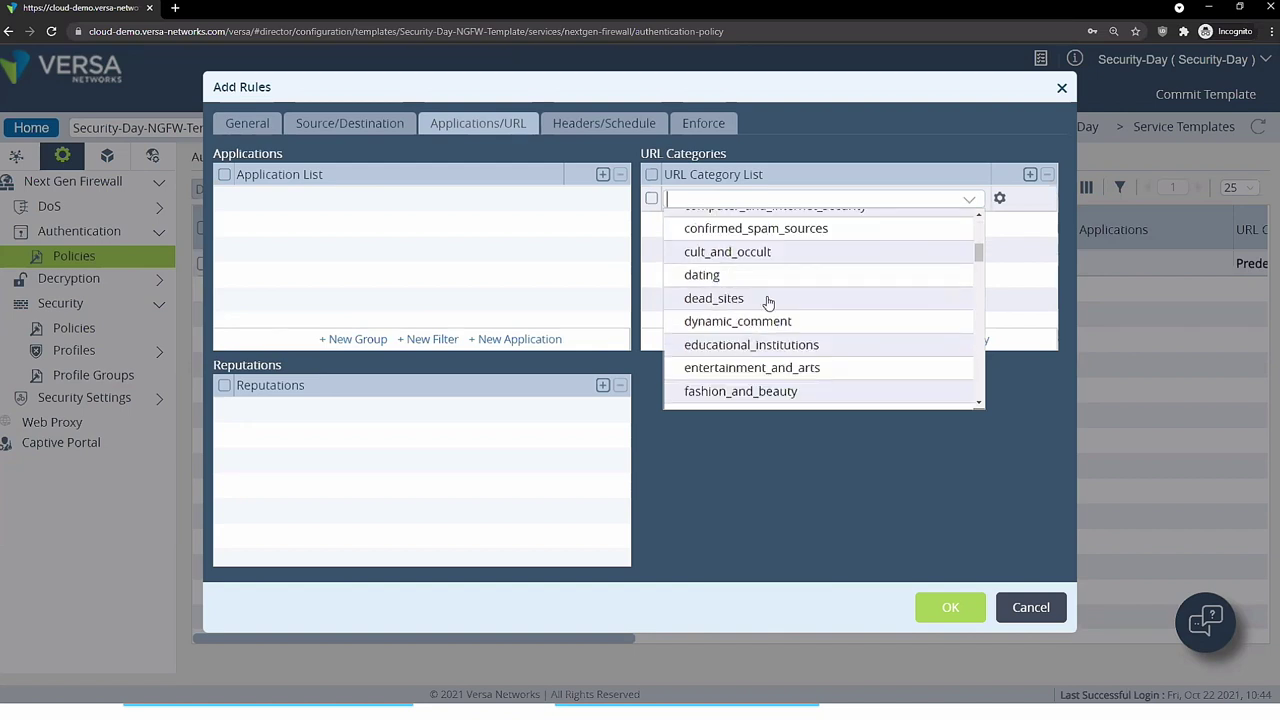
left_click(522, 266)
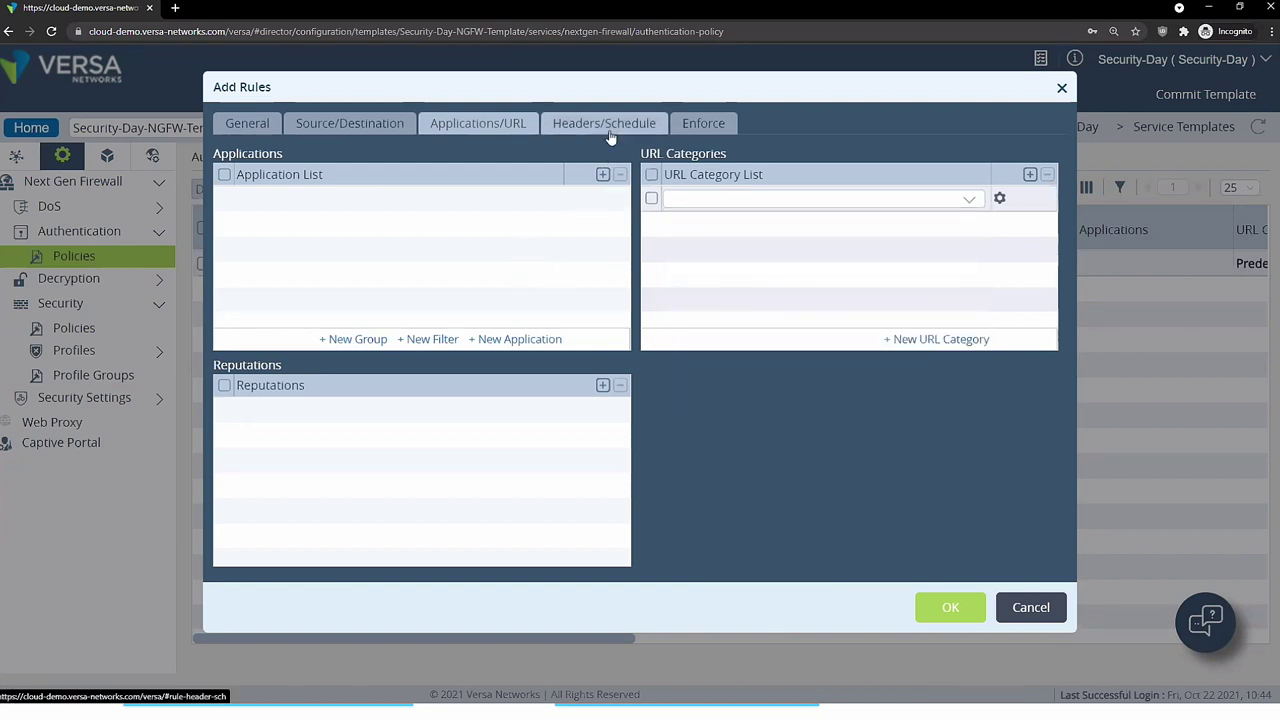
left_click(604, 124)
left_click(367, 423)
left_click(367, 423)
- Set the rule to Authenticate using Profile and begin creating a new authentication profile
left_click(700, 130)
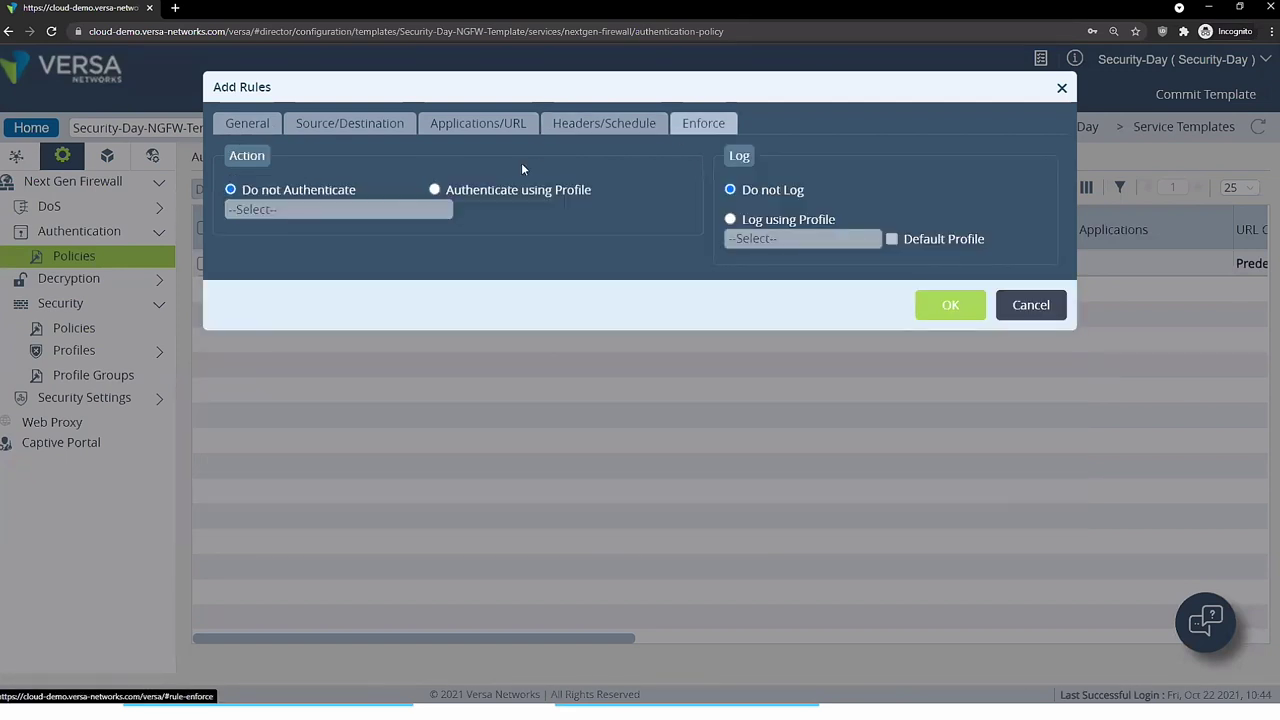
left_click(436, 190)
left_click(395, 211)
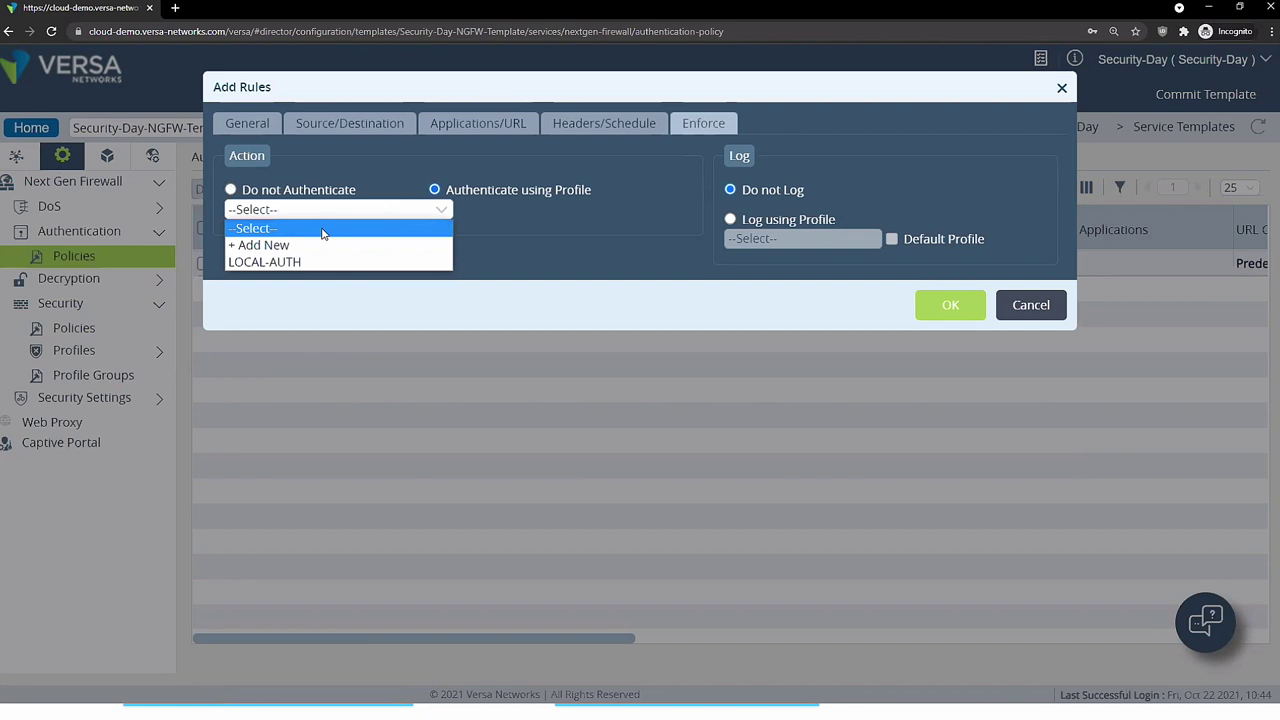
left_click(320, 243)
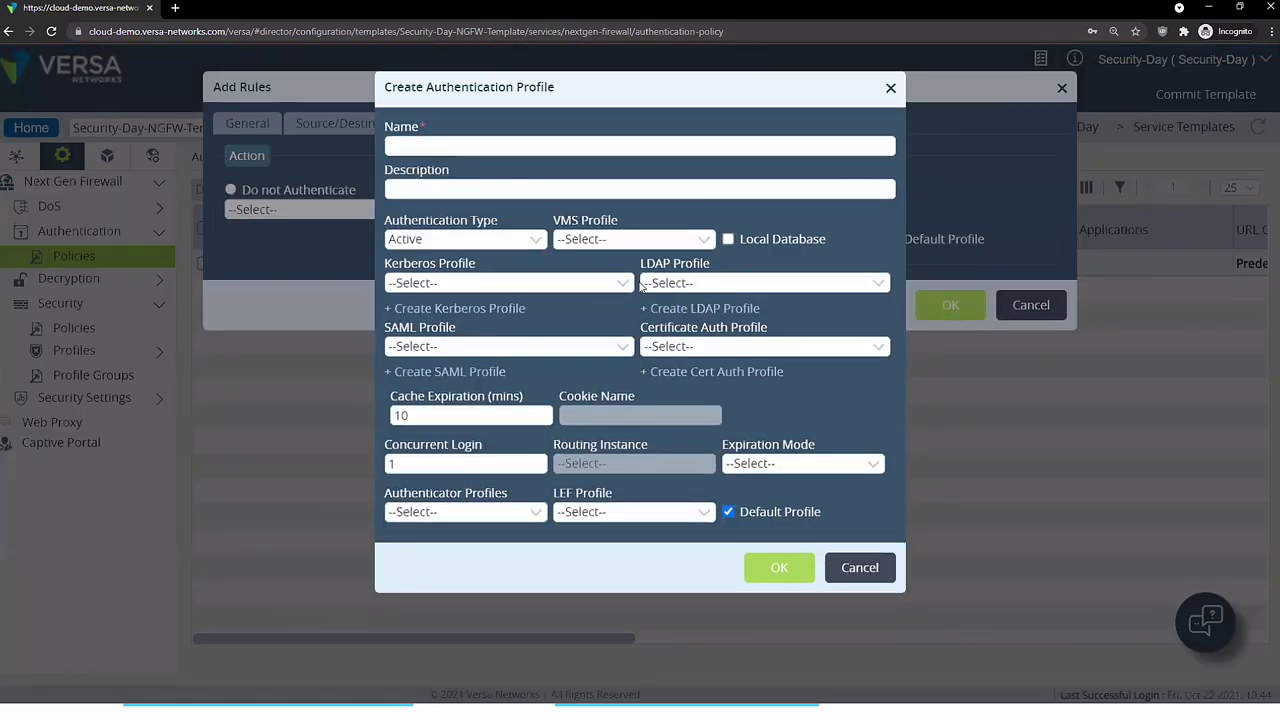
- Look through the Kerberos, LDAP and SAML authentication profile options
left_click_drag(485, 266, 390, 264)
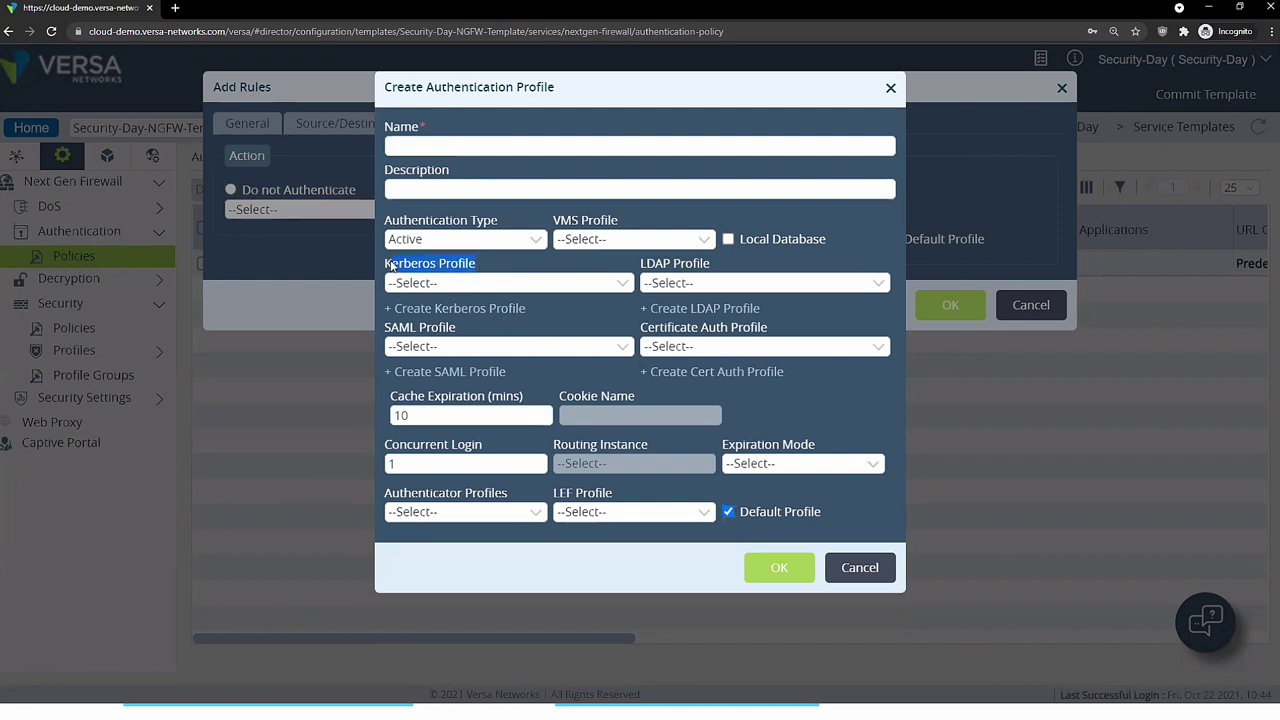
left_click(489, 272)
left_click(492, 285)
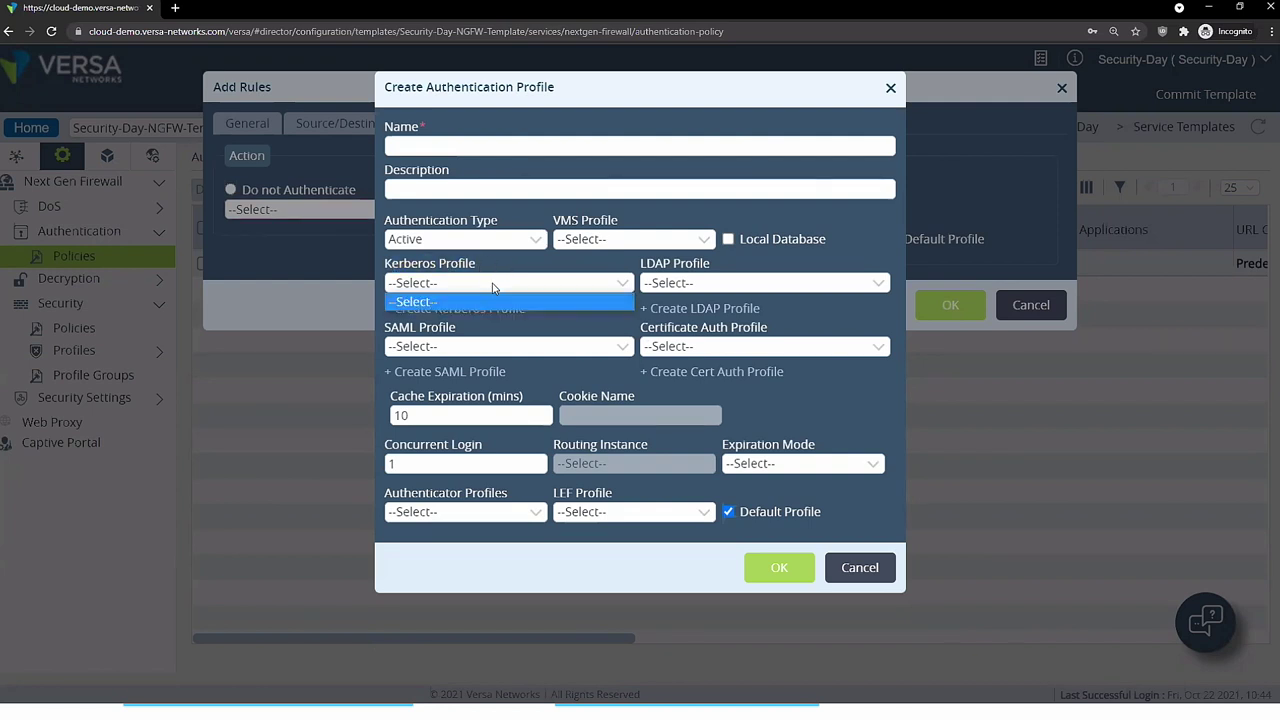
left_click(703, 285)
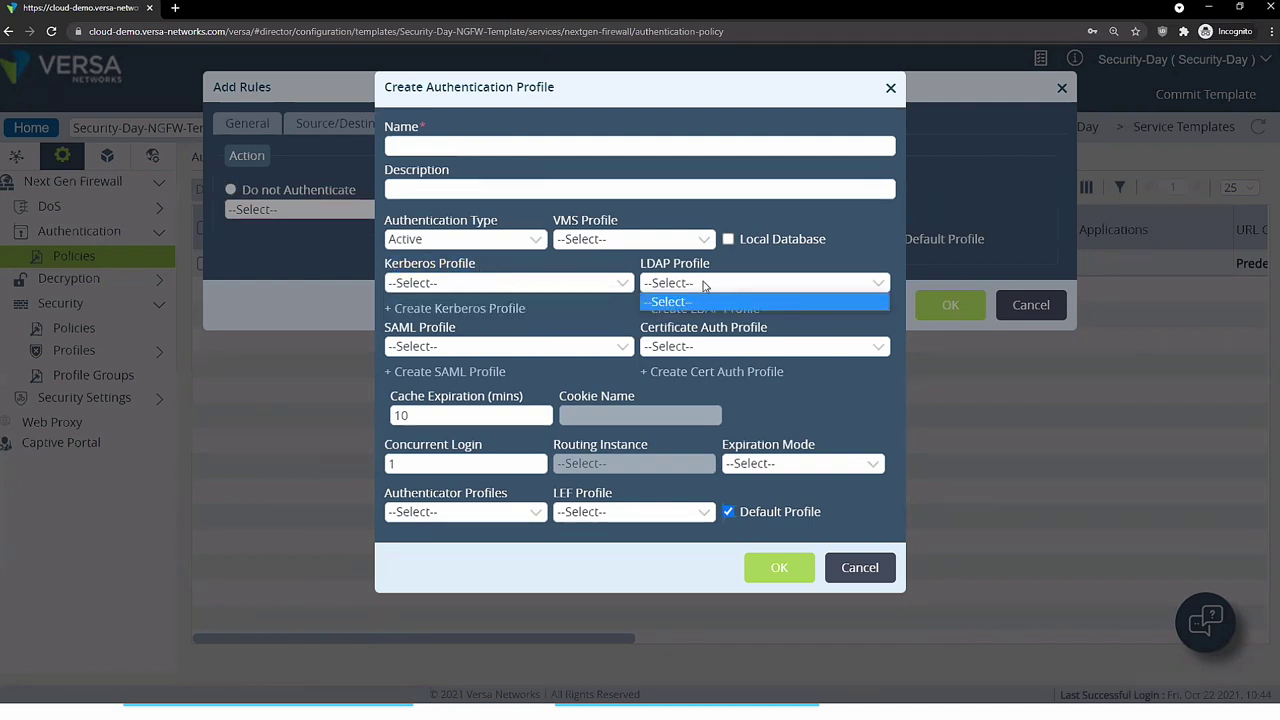
left_click(575, 347)
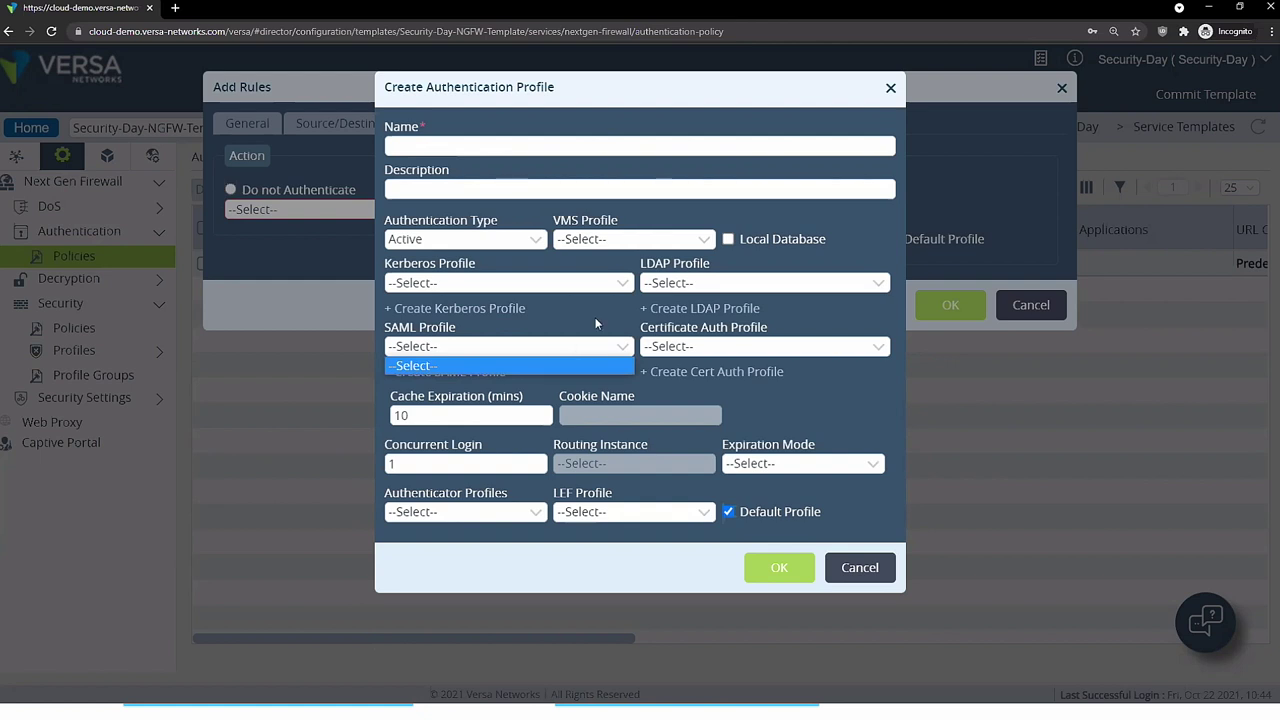
left_click(728, 240)
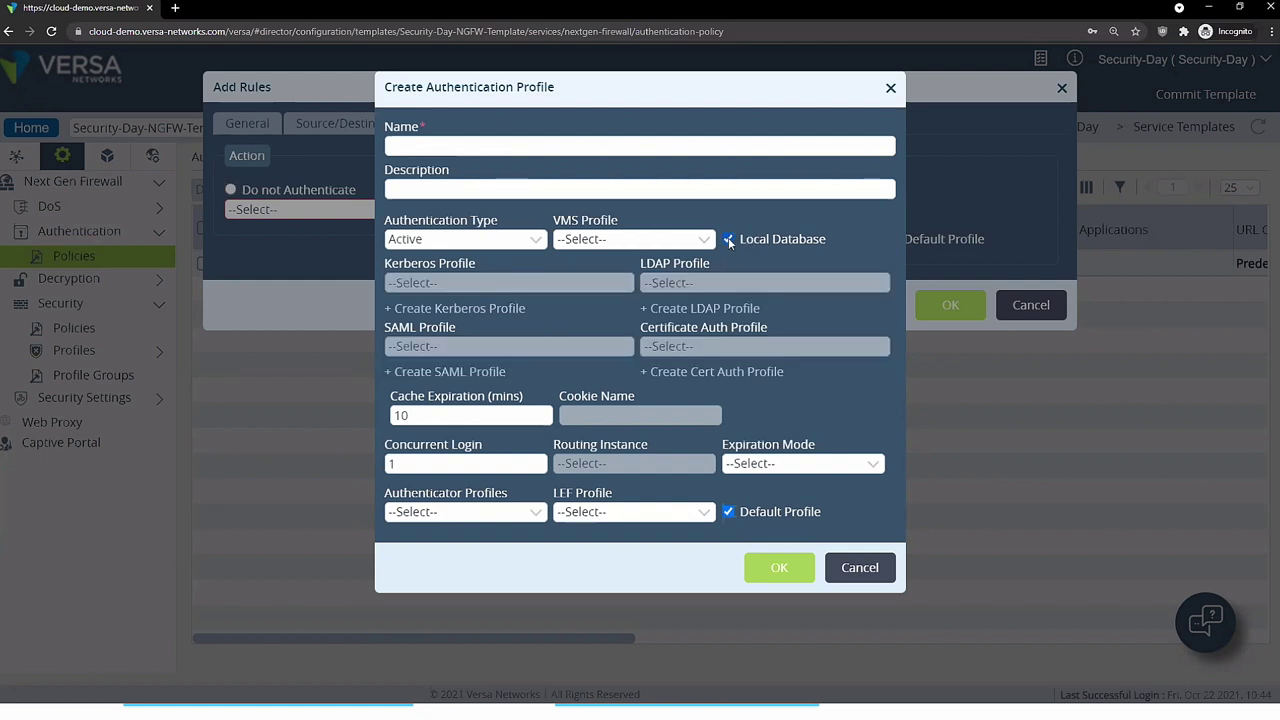
- Check the local and VMS profile types, then cancel both the new profile and new rule
left_click(729, 240)
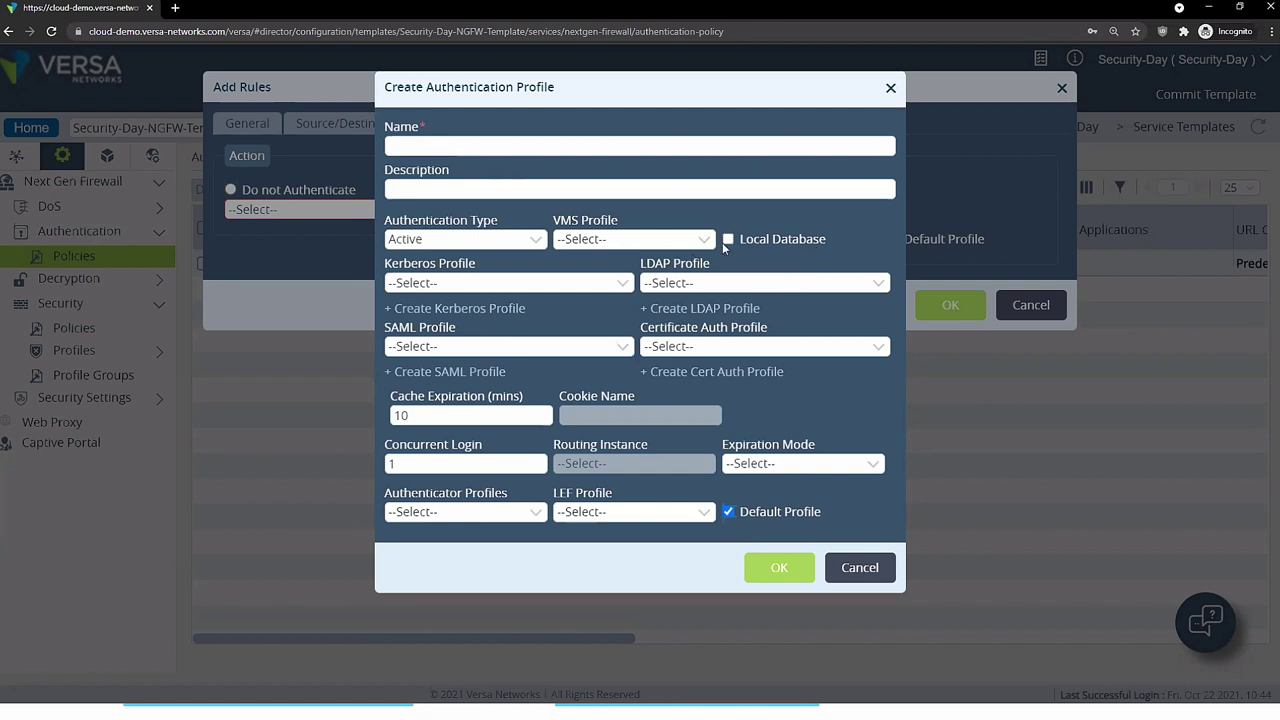
left_click(701, 243)
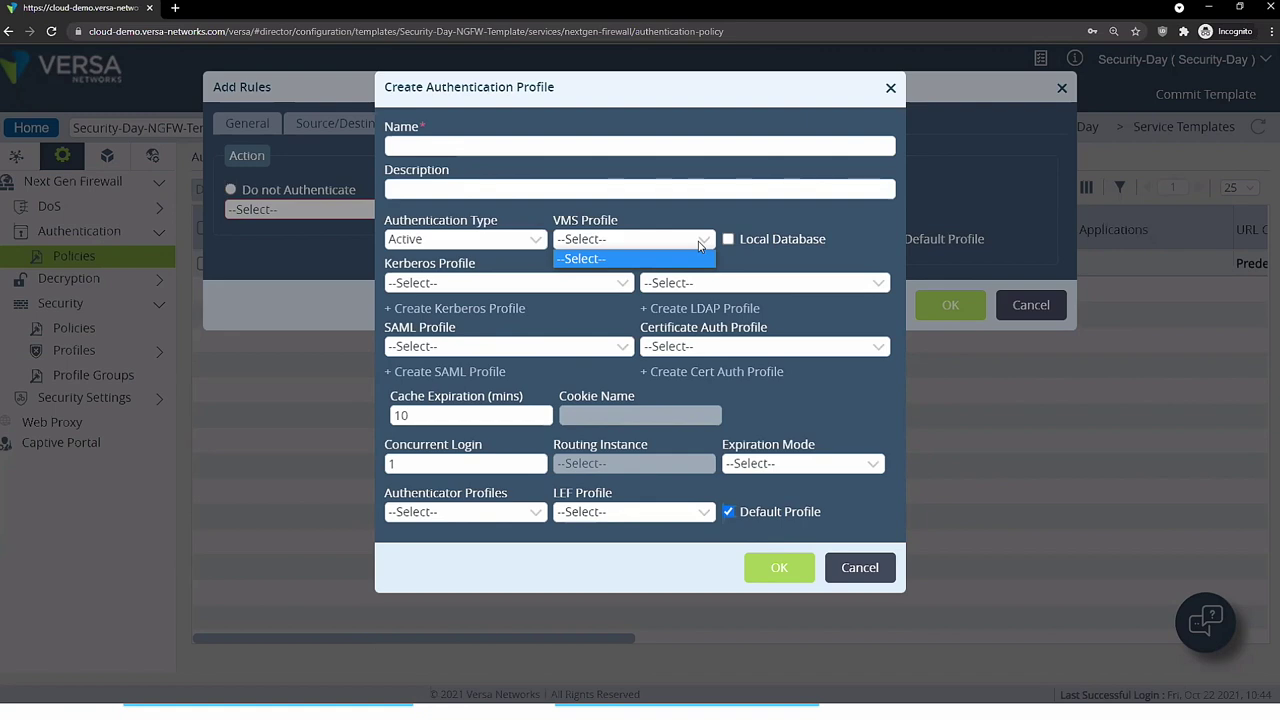
left_click(855, 568)
left_click(1030, 305)
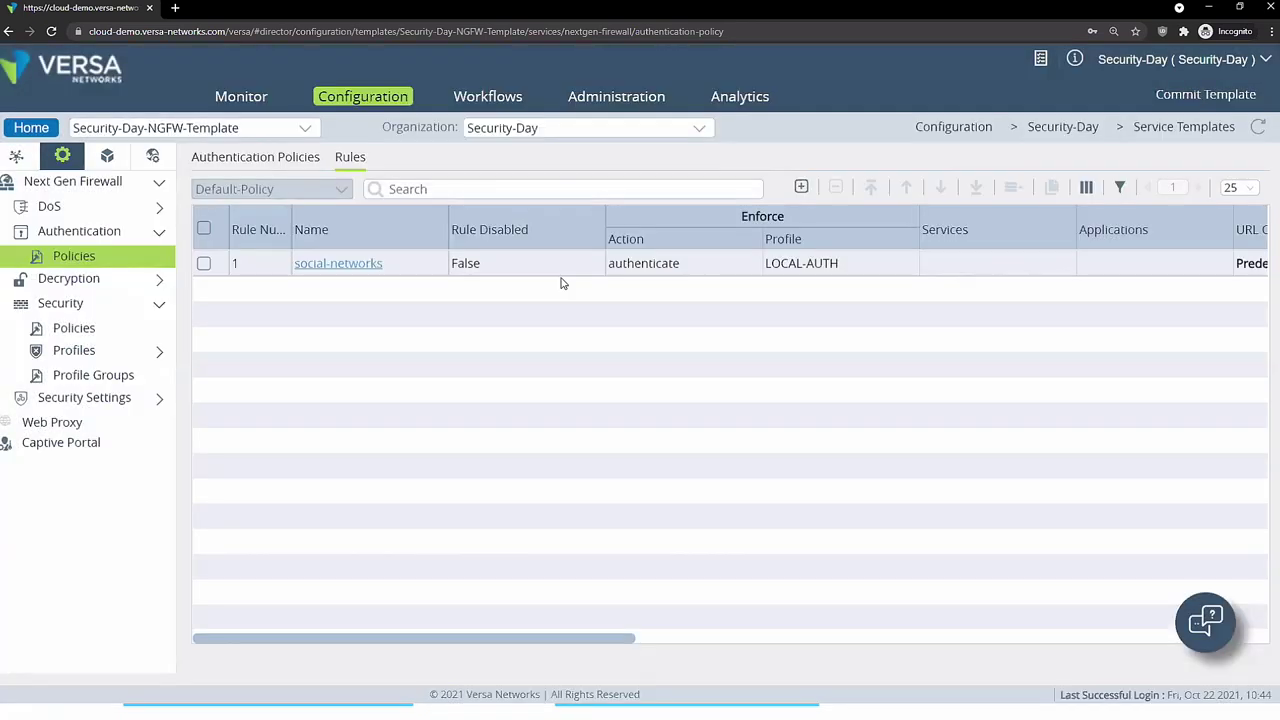
- Review the social-networks rule's Headers/Schedule, URL category and LOCAL-AUTH enforcement tabs
left_click(343, 263)
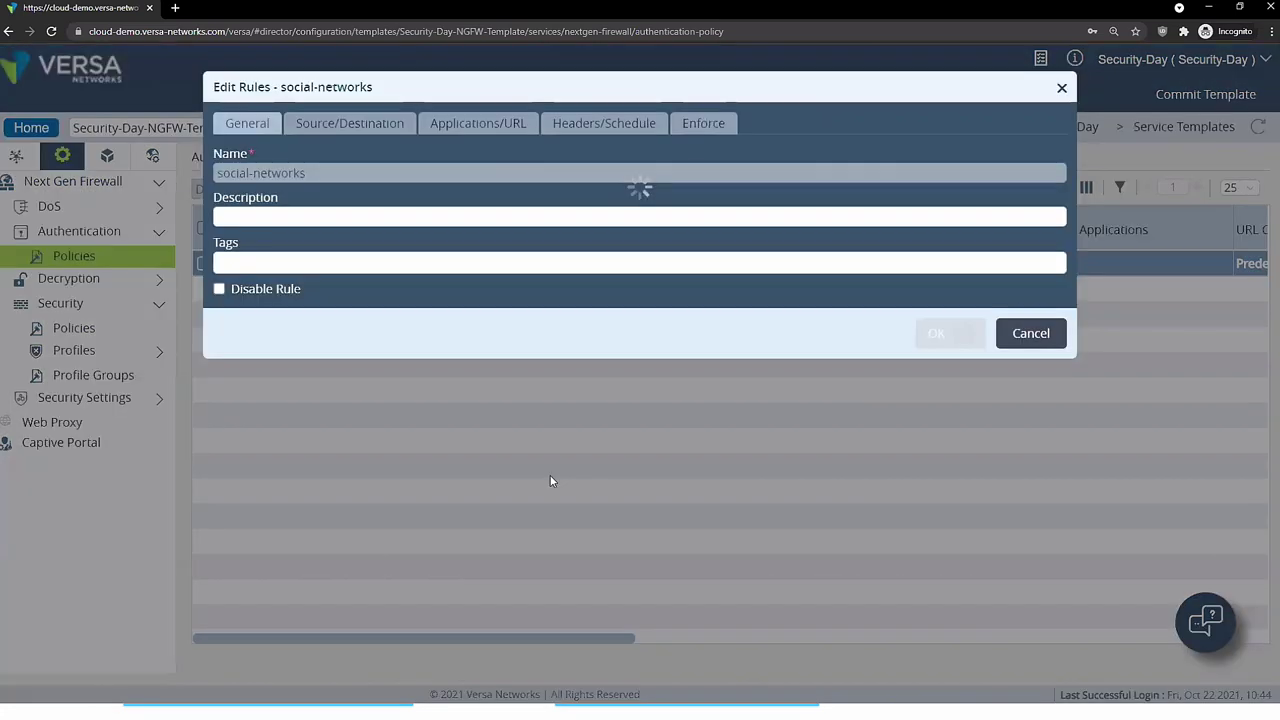
left_click(603, 128)
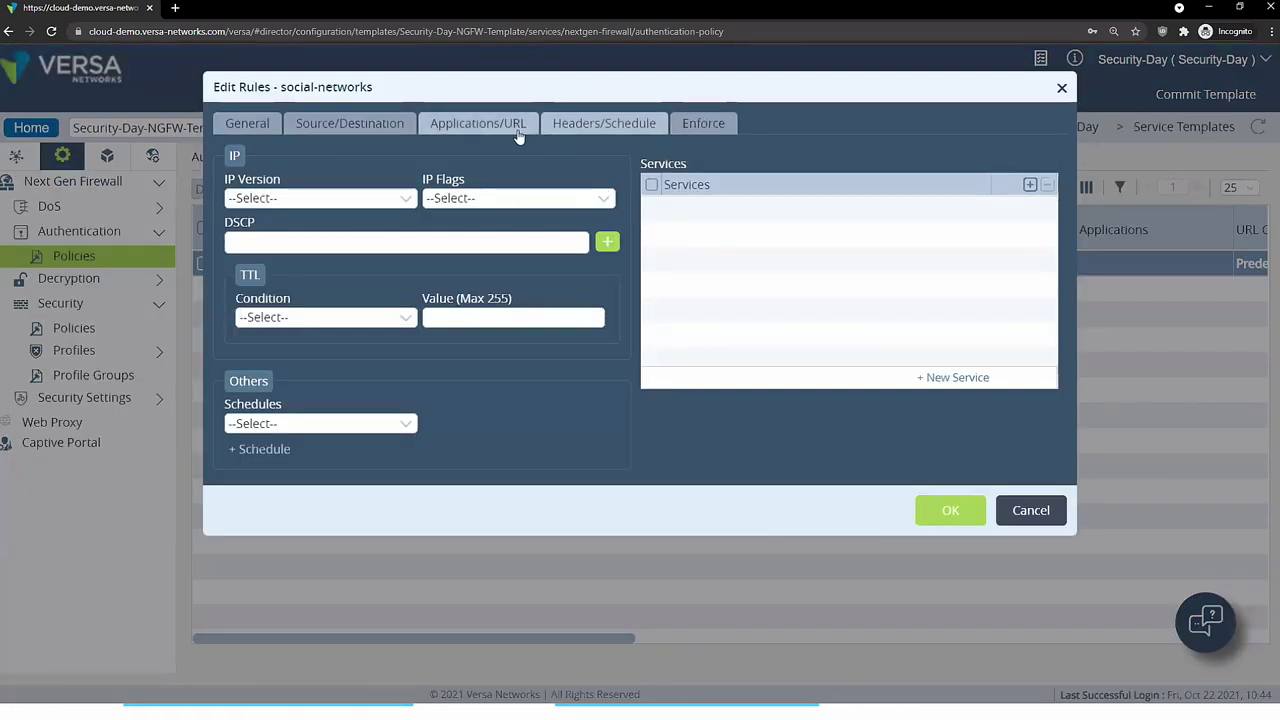
left_click(498, 127)
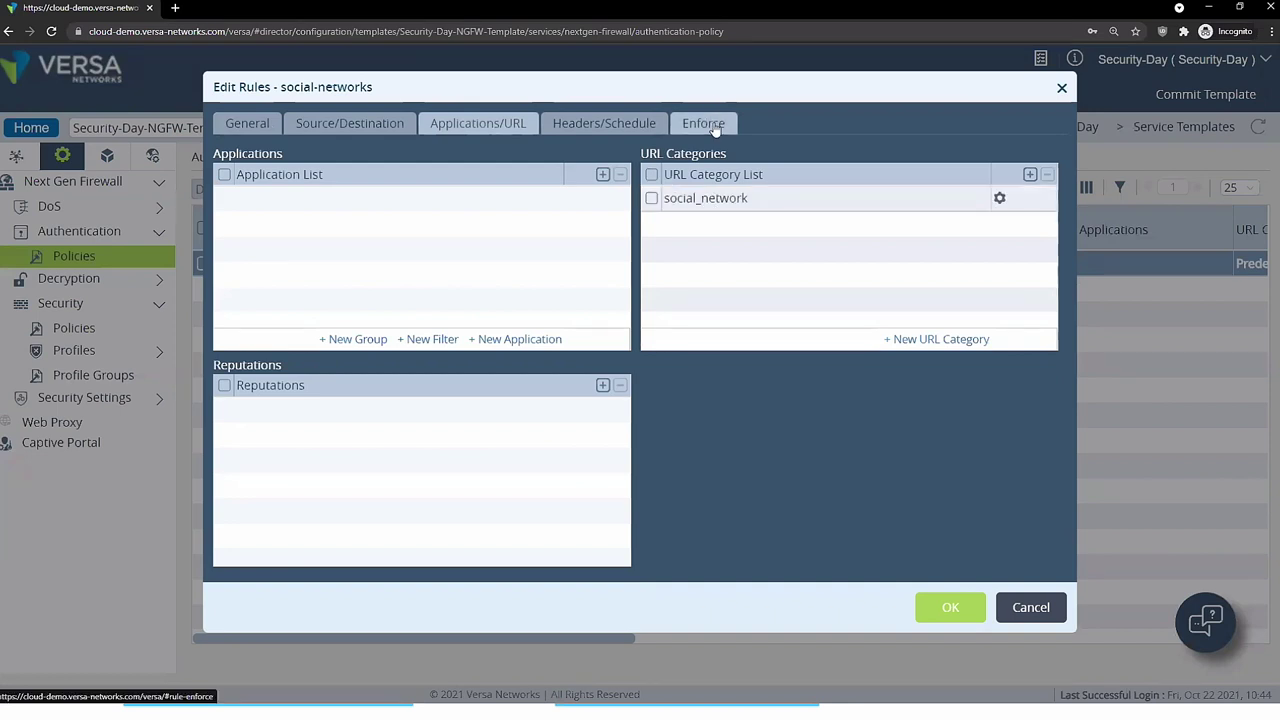
left_click(703, 123)
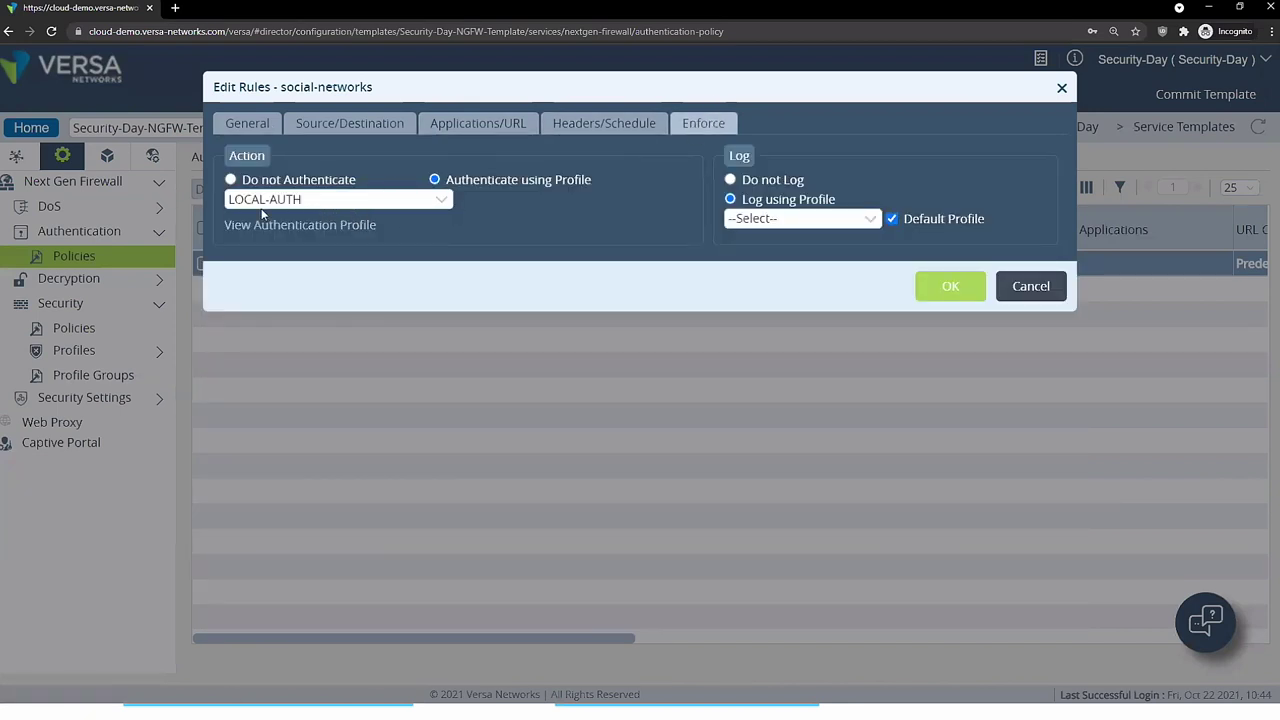
- Close the rule unchanged, view the Appliances list, and switch over to GNS3
left_click(1031, 286)
left_click(616, 96)
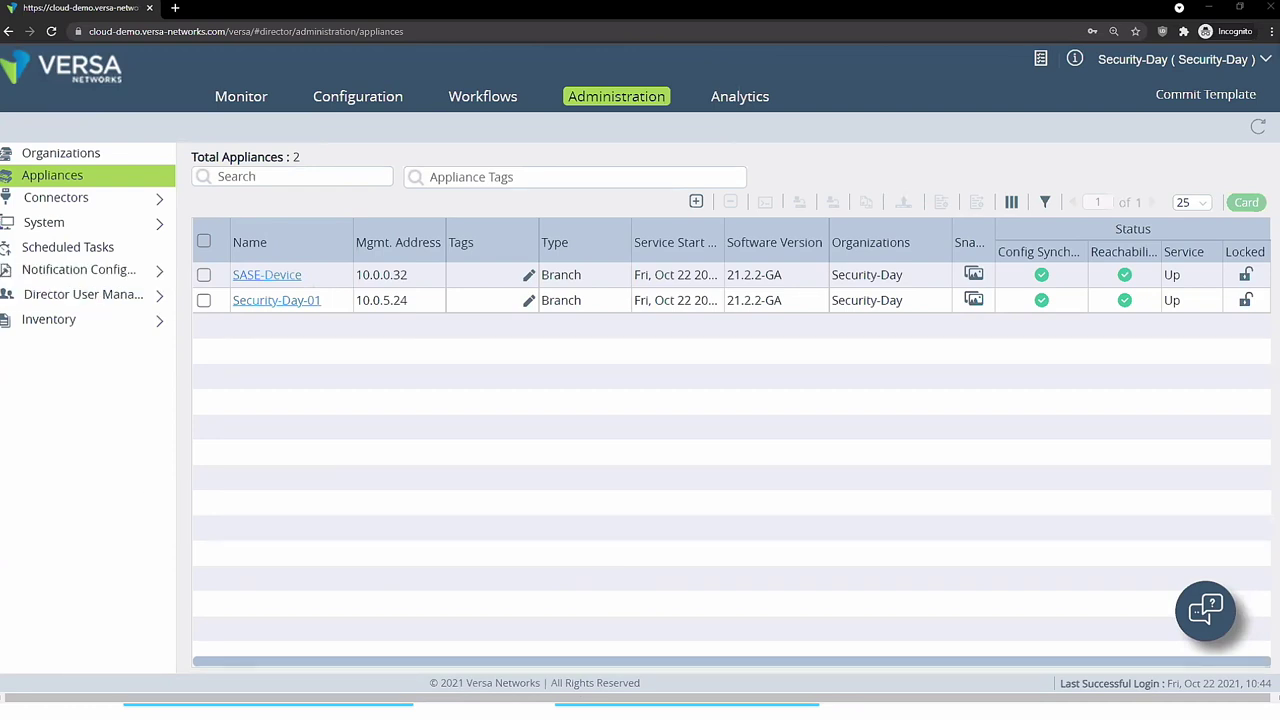
key("alt+Tab")
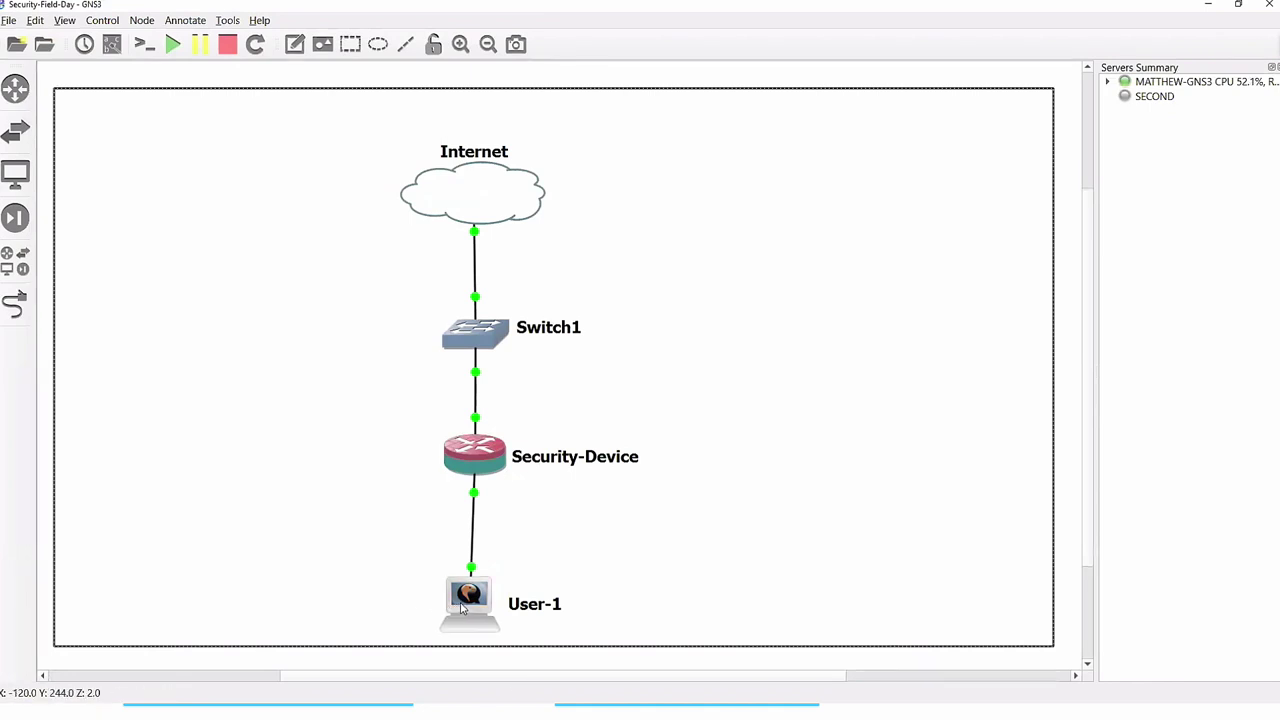
- Nudge the User-1, Security-Device and Internet nodes, then open User-1's console
left_click_drag(473, 603, 471, 602)
left_click_drag(472, 458, 474, 452)
left_click_drag(486, 205, 484, 248)
right_click(477, 240)
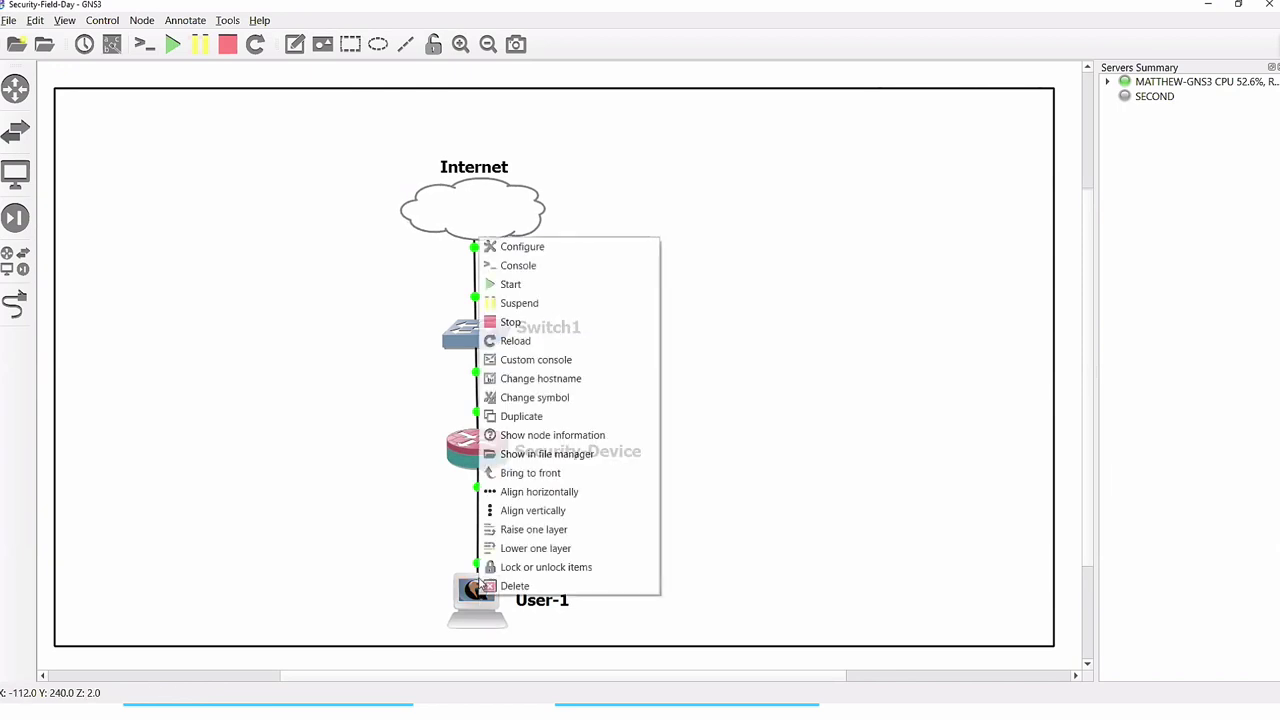
left_click(519, 266)
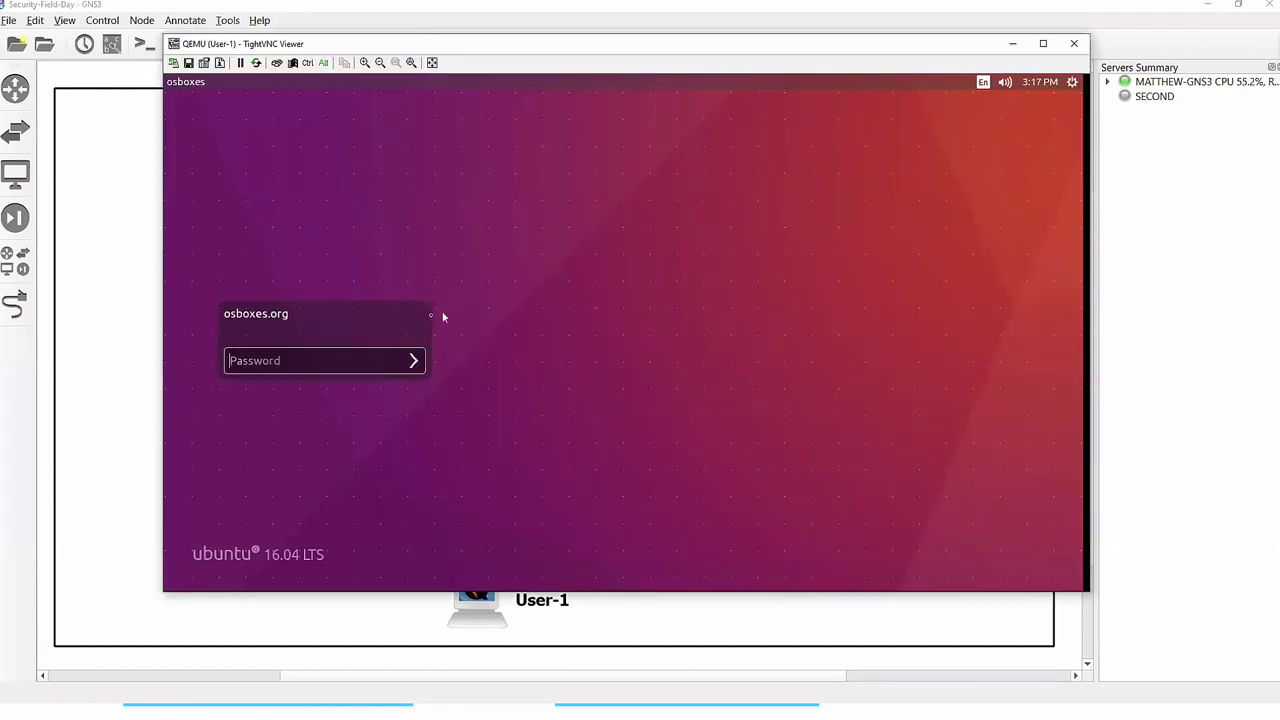
- Log into the Ubuntu VM with the account password
left_click(280, 364)
type("osboxes.org")
key("Return")
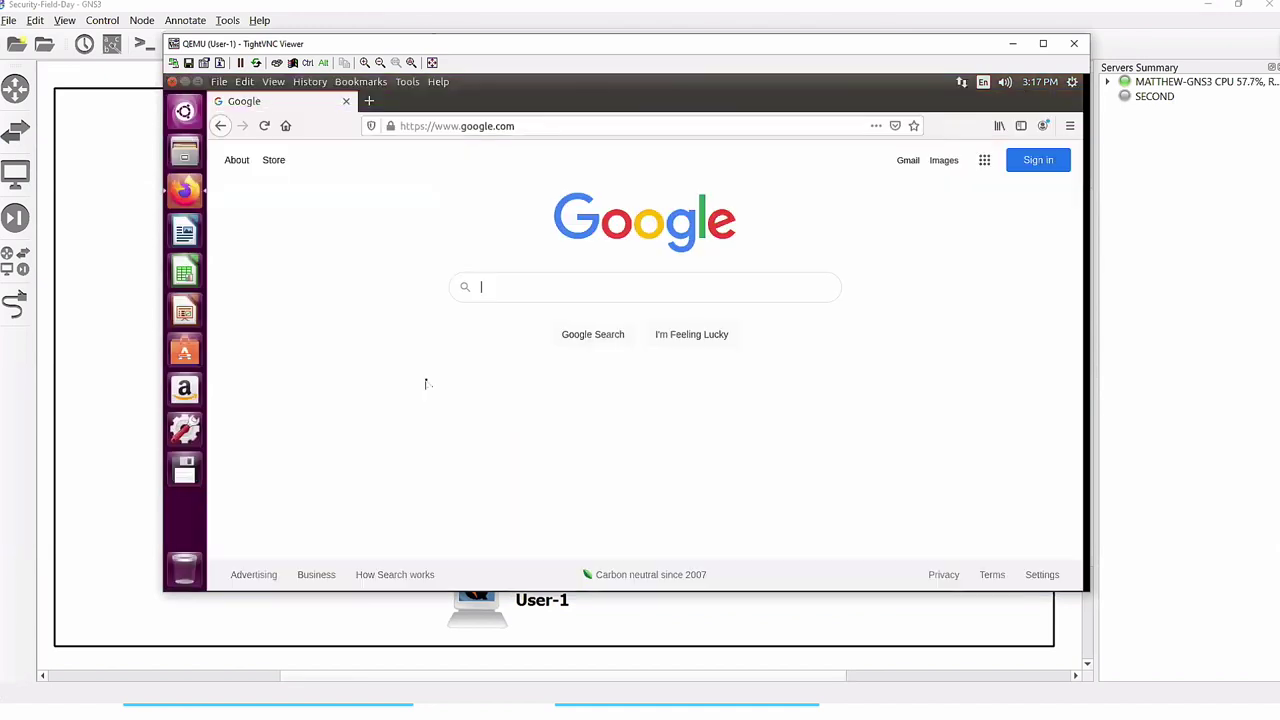
- Load yahoo.com in a new Firefox tab, then open another blank tab
left_click(368, 101)
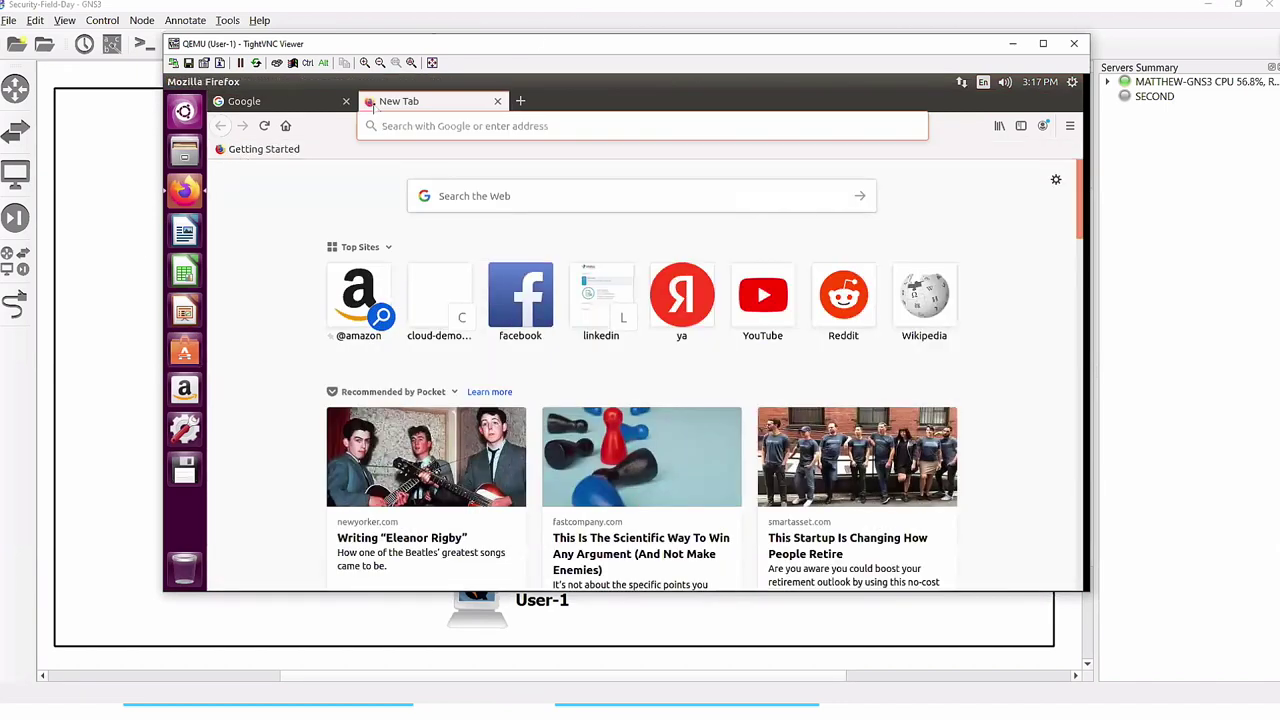
type("yahoo.com")
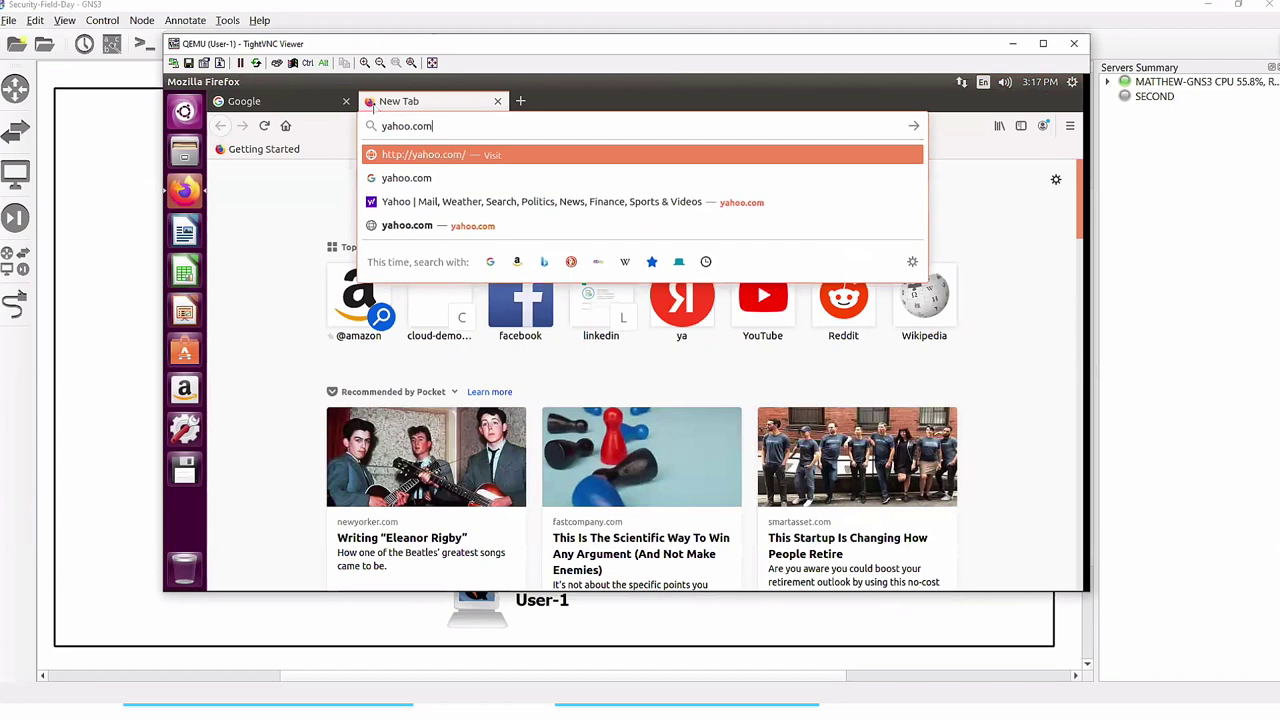
key("Return")
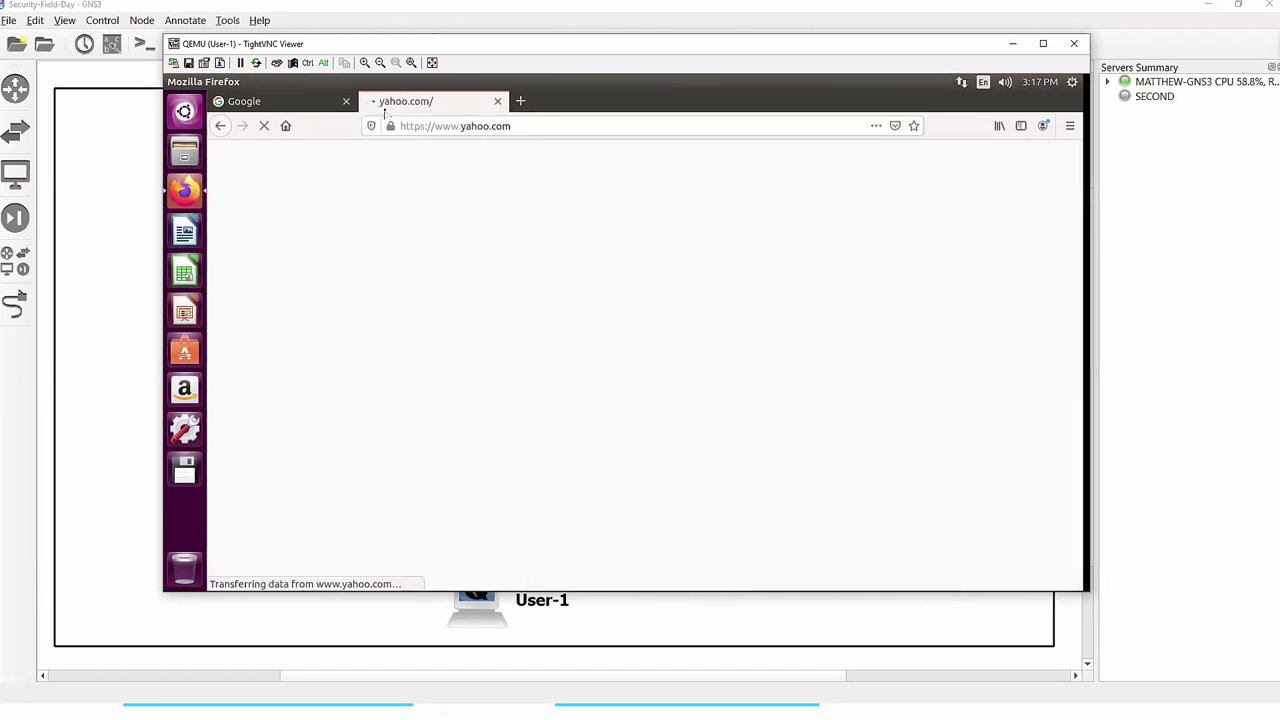
left_click(520, 101)
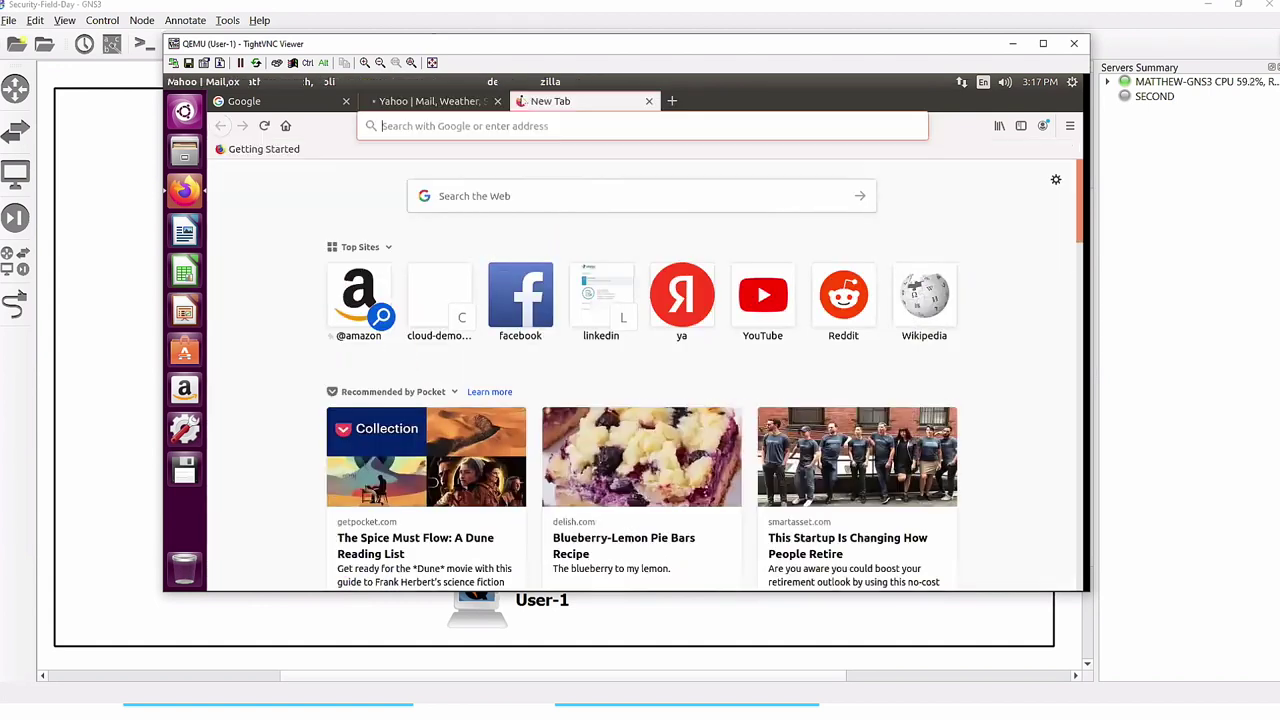
- Browse to facebook.com and fill the Versa Auth Form with a saved username and password
type("facebook.com")
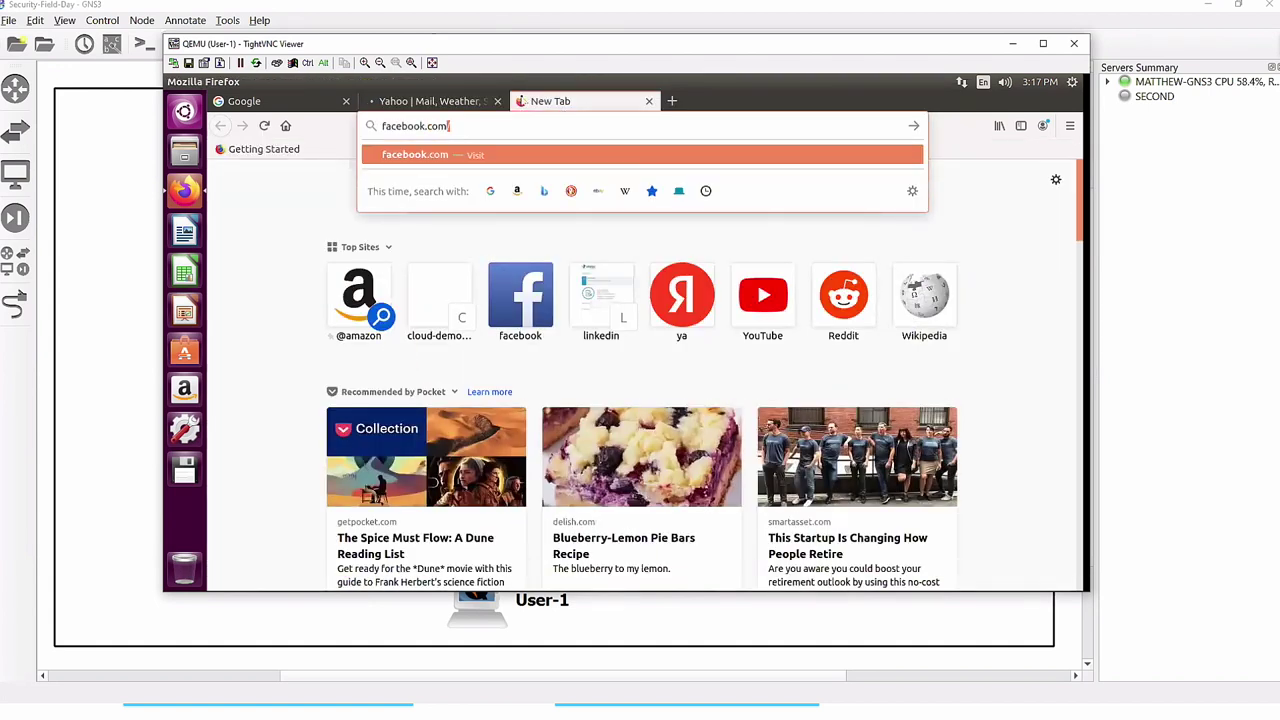
key("Return")
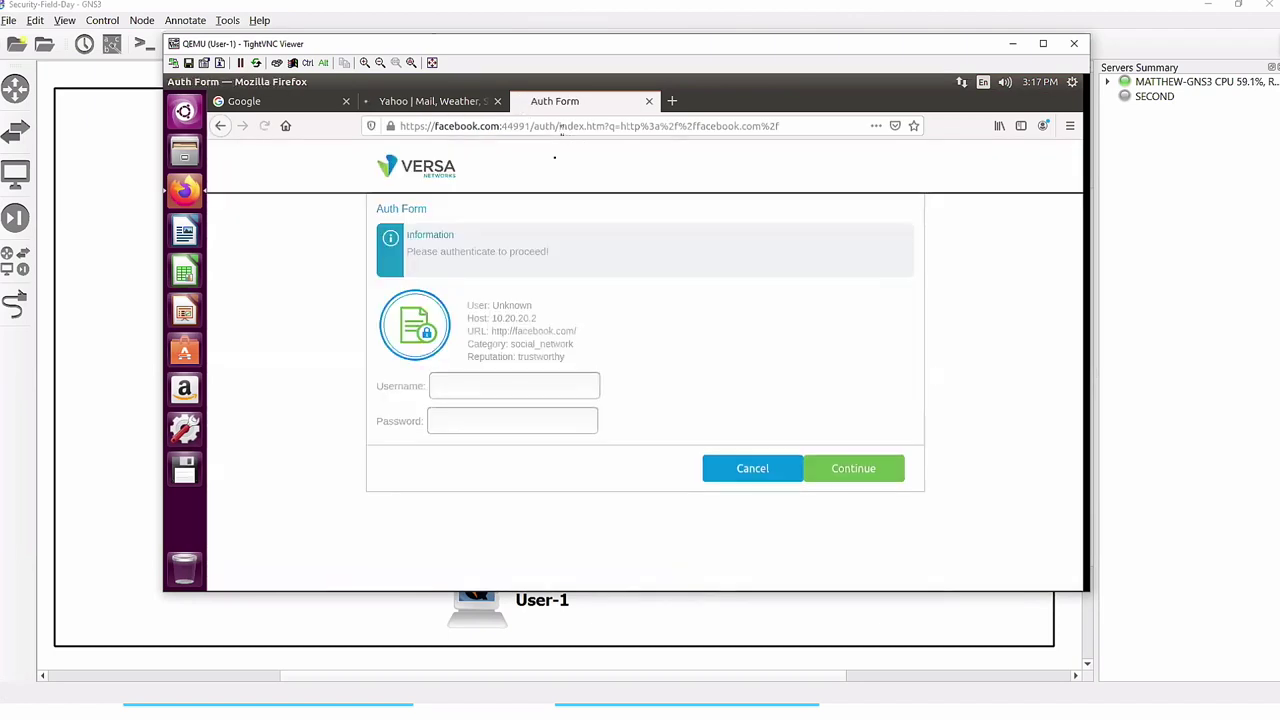
left_click(528, 388)
left_click(528, 388)
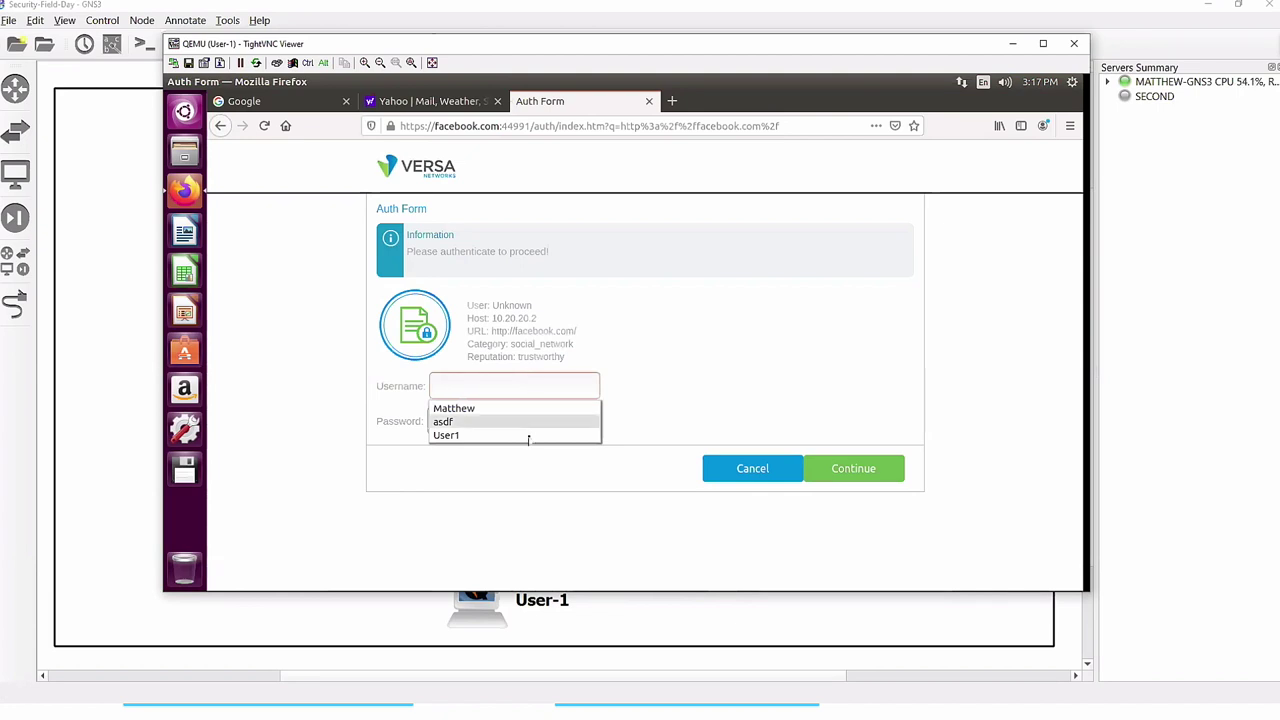
left_click(478, 409)
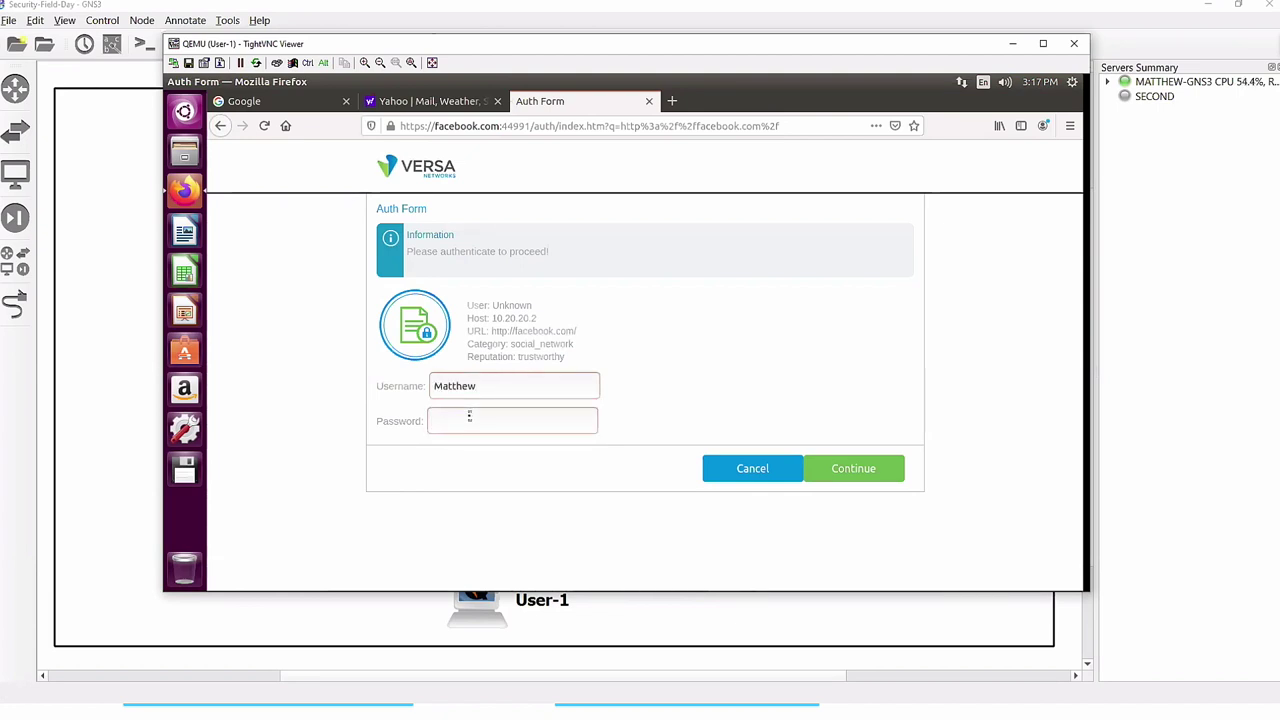
type("•••••••")
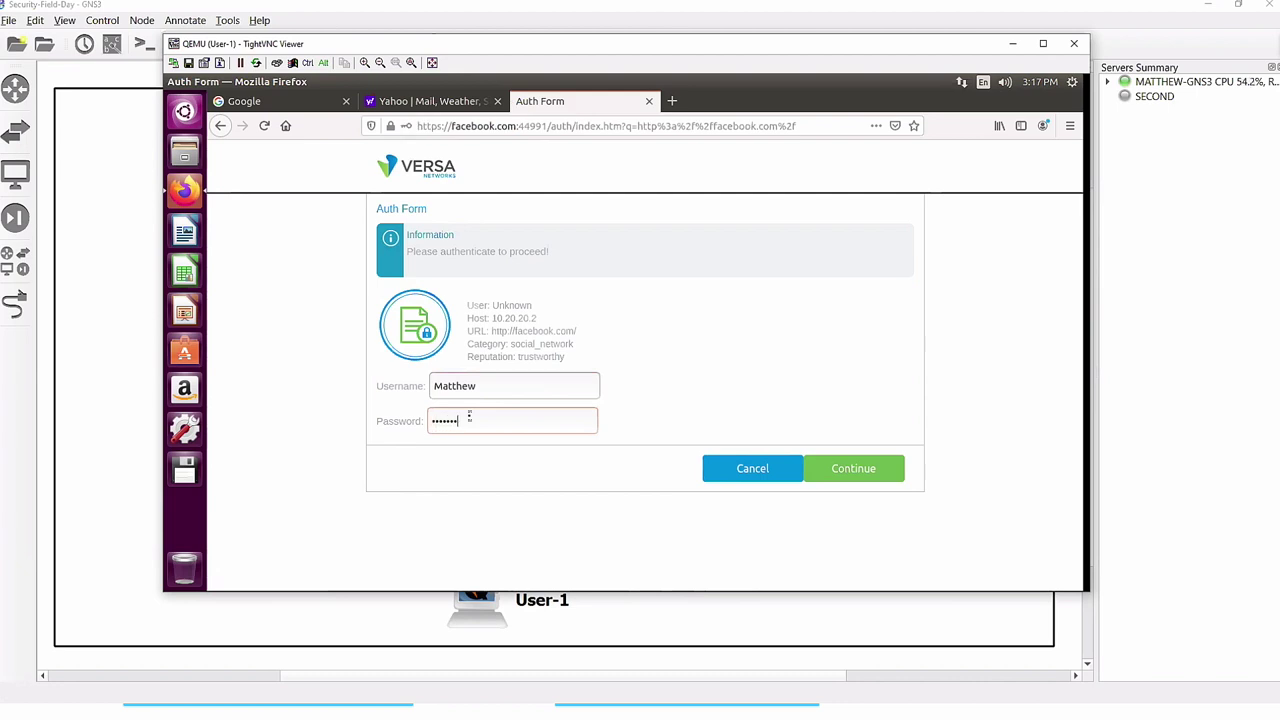